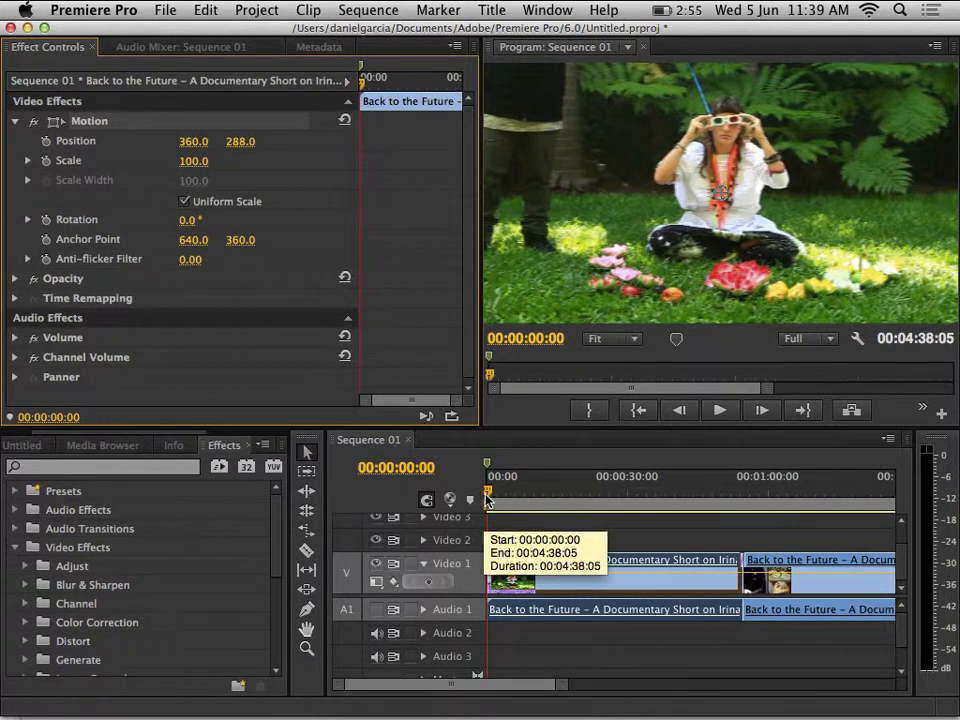
Scrub through the sequence and play part of the first documentary clip from about 38 seconds
left_click_drag(489, 499, 753, 506)
mouse_move(677, 512)
left_mouse_down()
mouse_move(563, 506)
mouse_move(649, 500)
mouse_move(661, 511)
left_mouse_up()
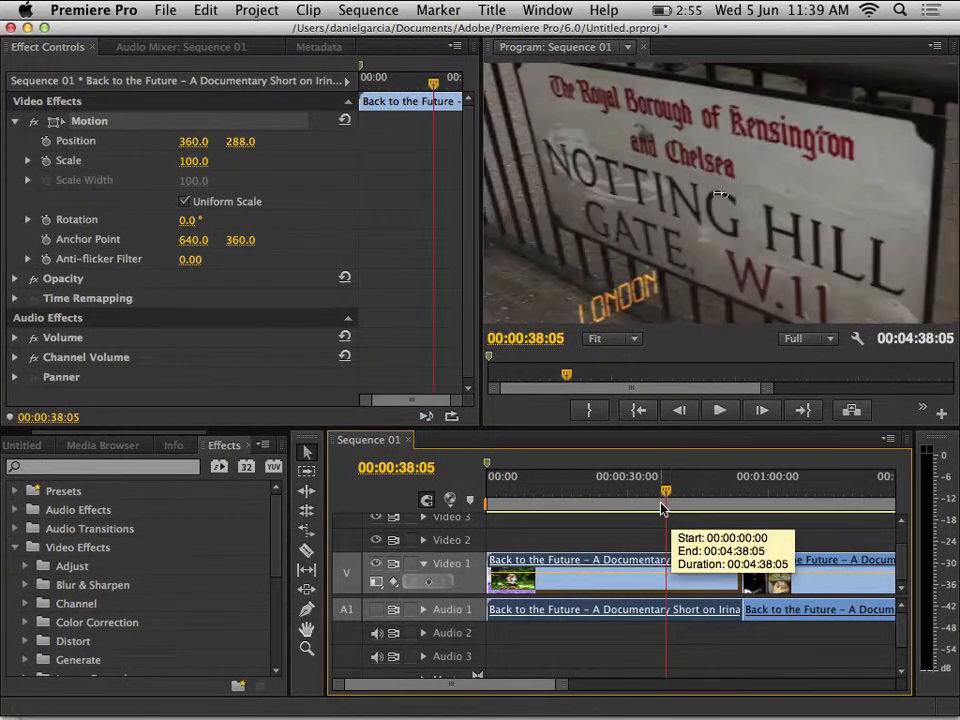
key("space")
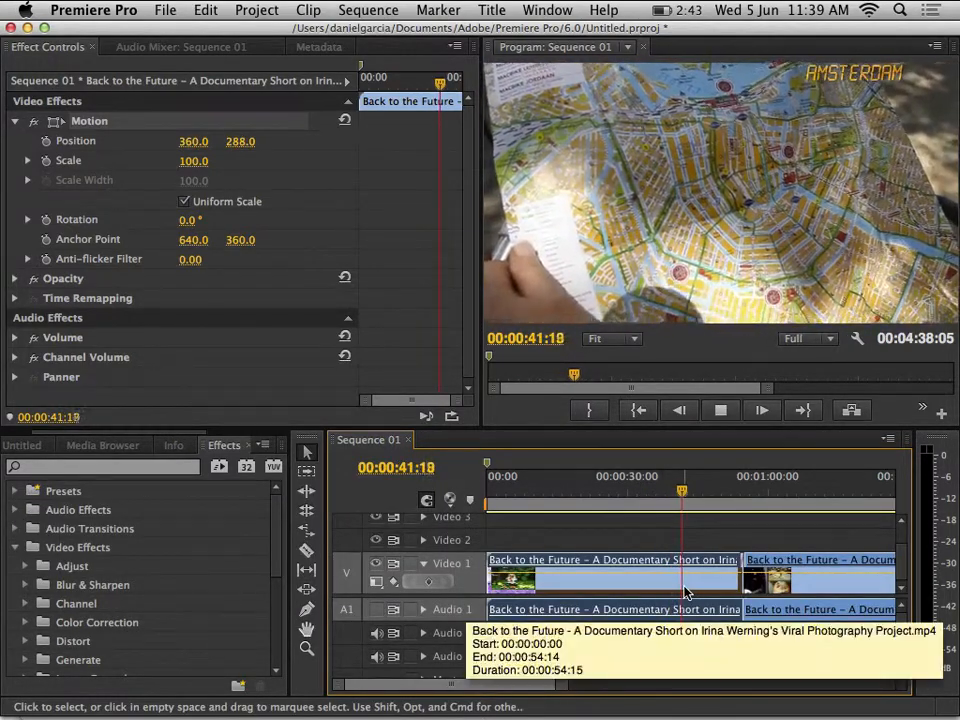
key("space")
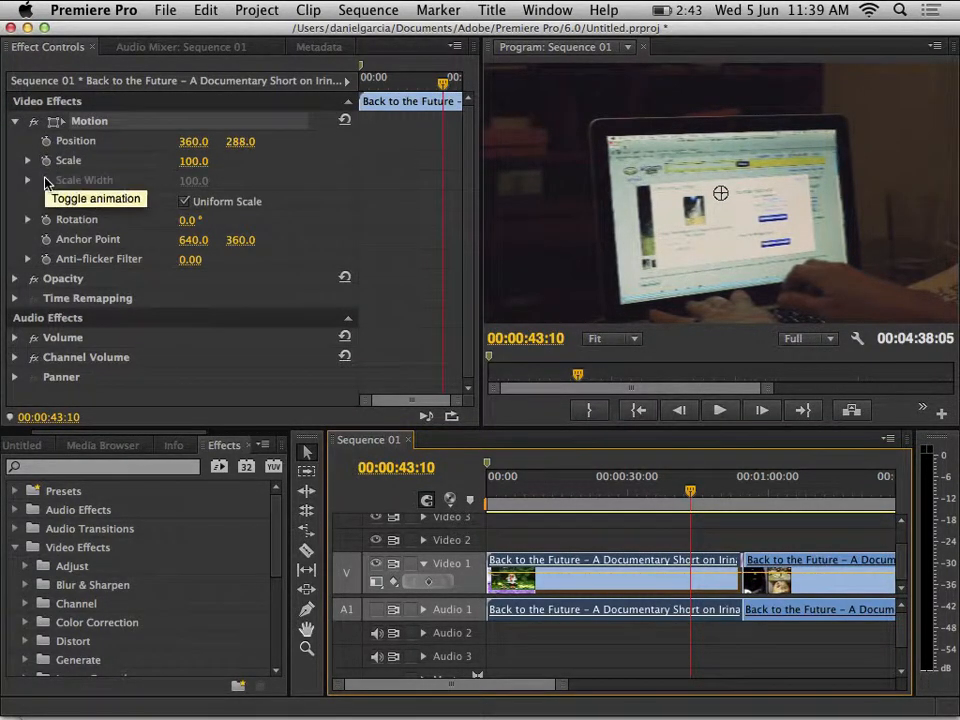
Animate the first clip's Scale with a keyframe of 100 at the start and one of 31.5 at 00:00:23:05
left_click_drag(441, 82, 328, 94)
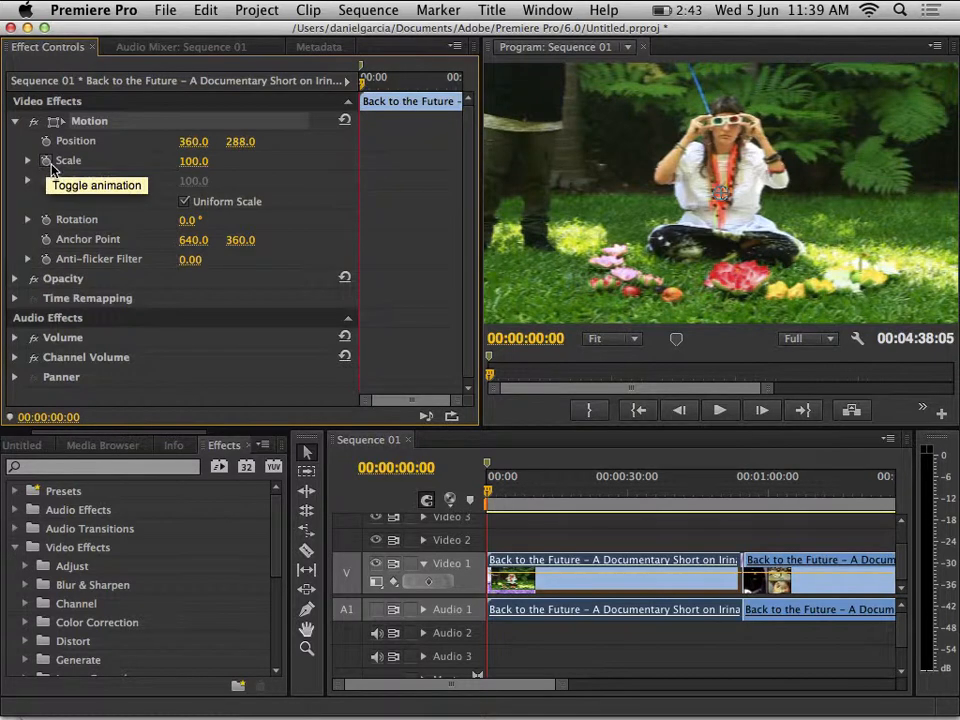
left_click(46, 162)
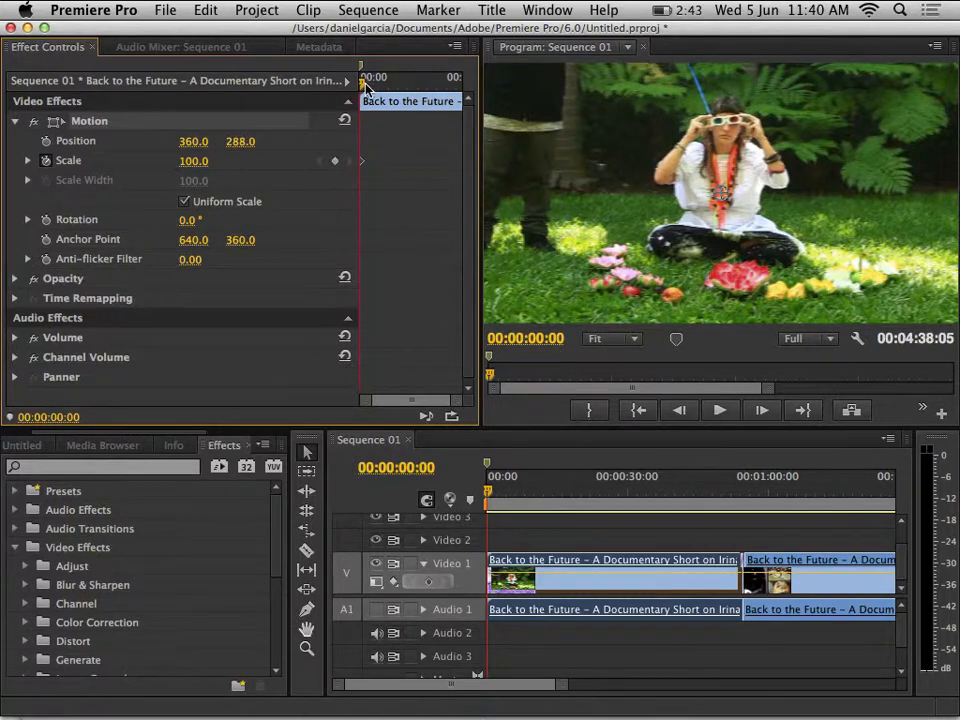
left_click_drag(366, 88, 410, 95)
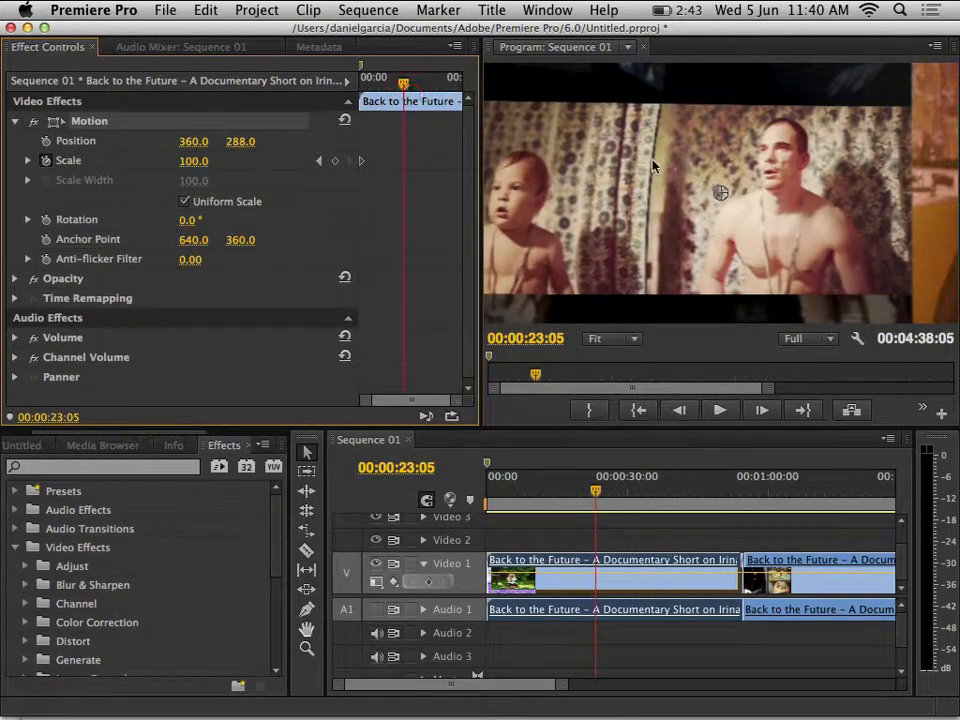
mouse_move(194, 161)
left_mouse_down()
mouse_move(129, 161)
mouse_move(183, 161)
left_mouse_up()
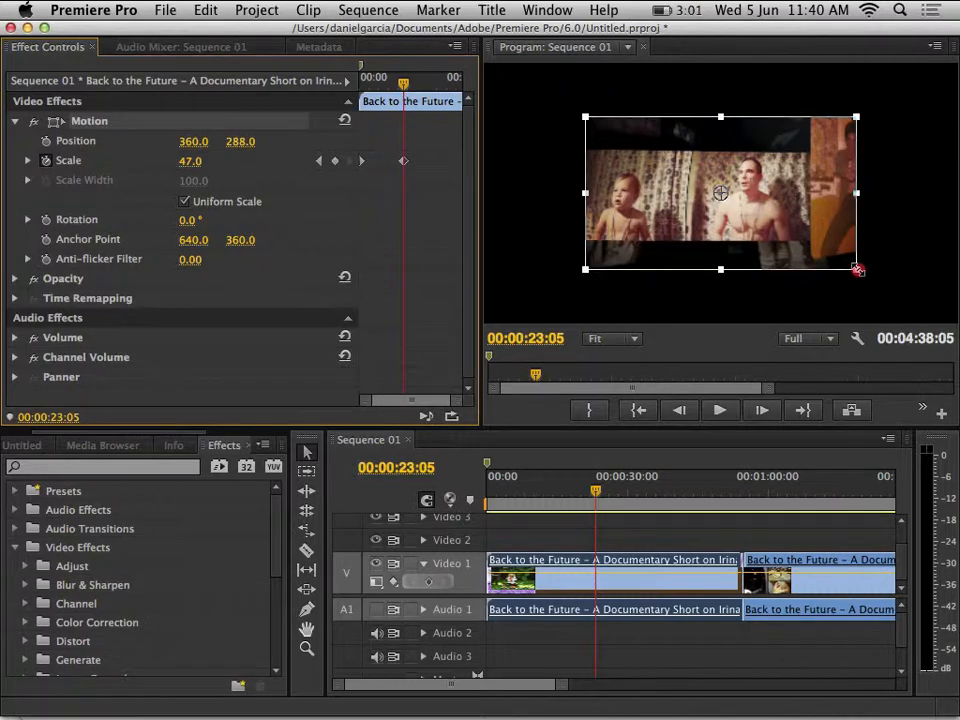
left_click_drag(857, 269, 763, 240)
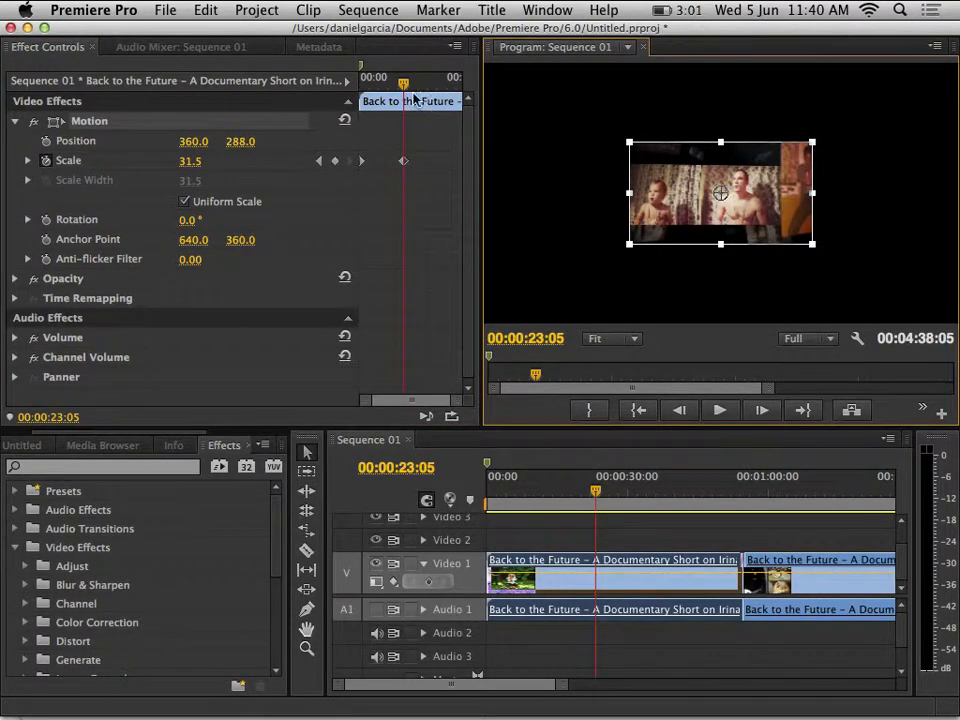
Play the sequence from the start to preview the shrinking clip, stopping at about 14 seconds
left_click_drag(404, 86, 336, 96)
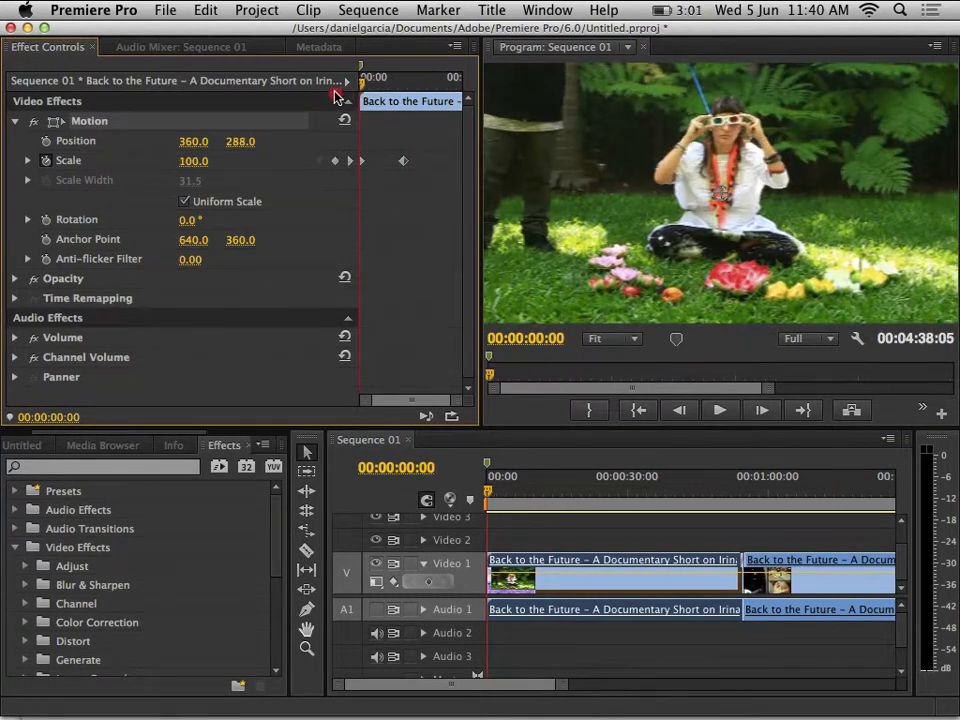
left_click(718, 412)
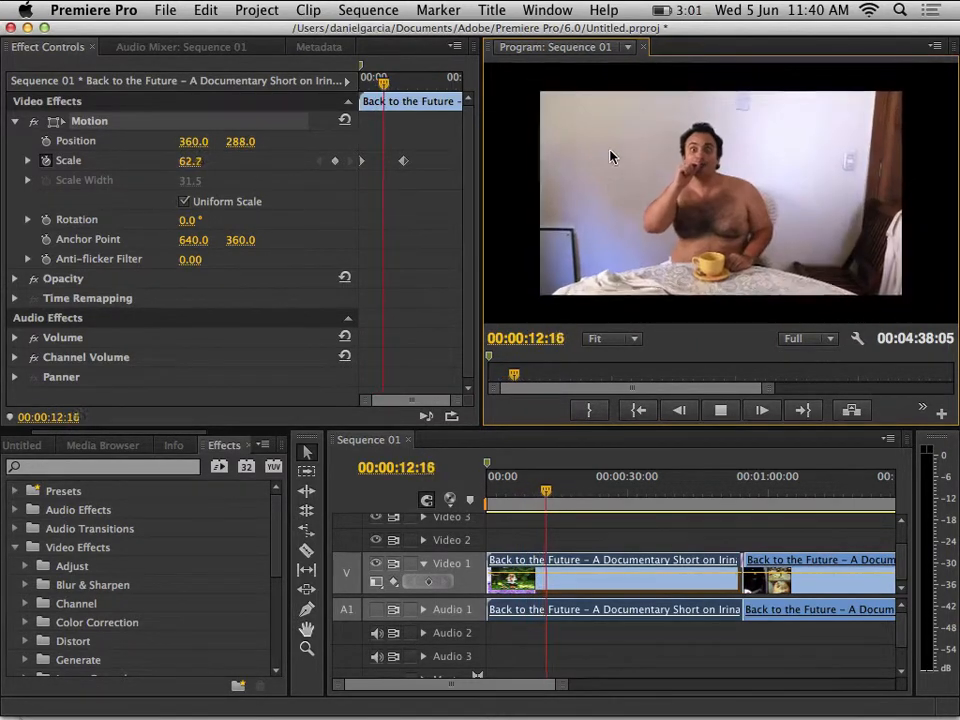
left_click(722, 413)
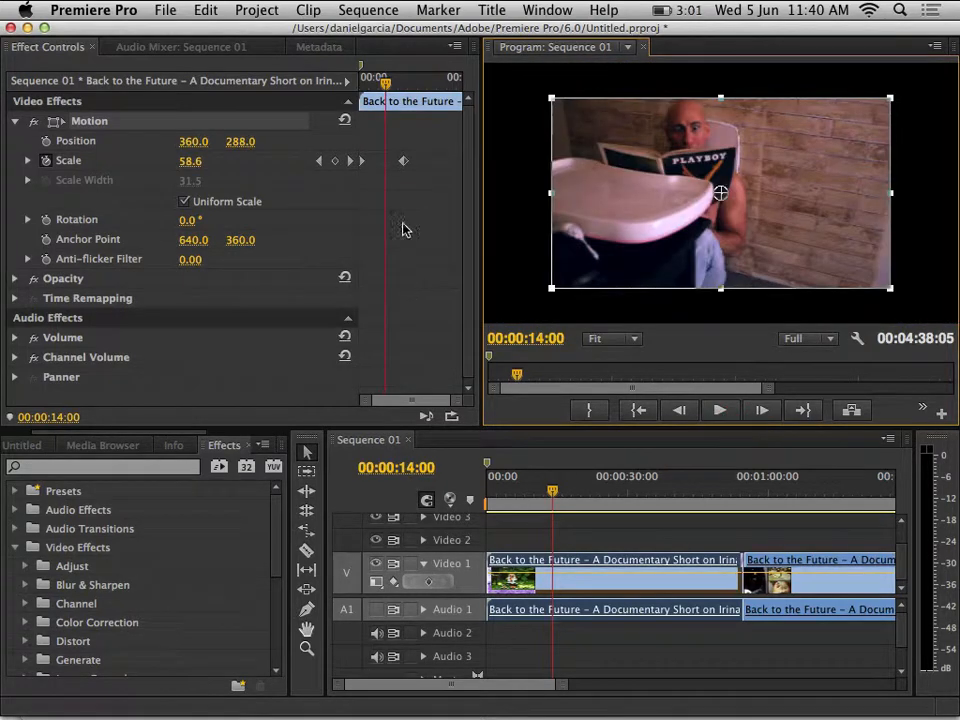
Animate the clip's Rotation with a keyframe of 0° at 00:00:06:19 and one of 160.2° at 00:00:24:16
left_click_drag(383, 80, 364, 80)
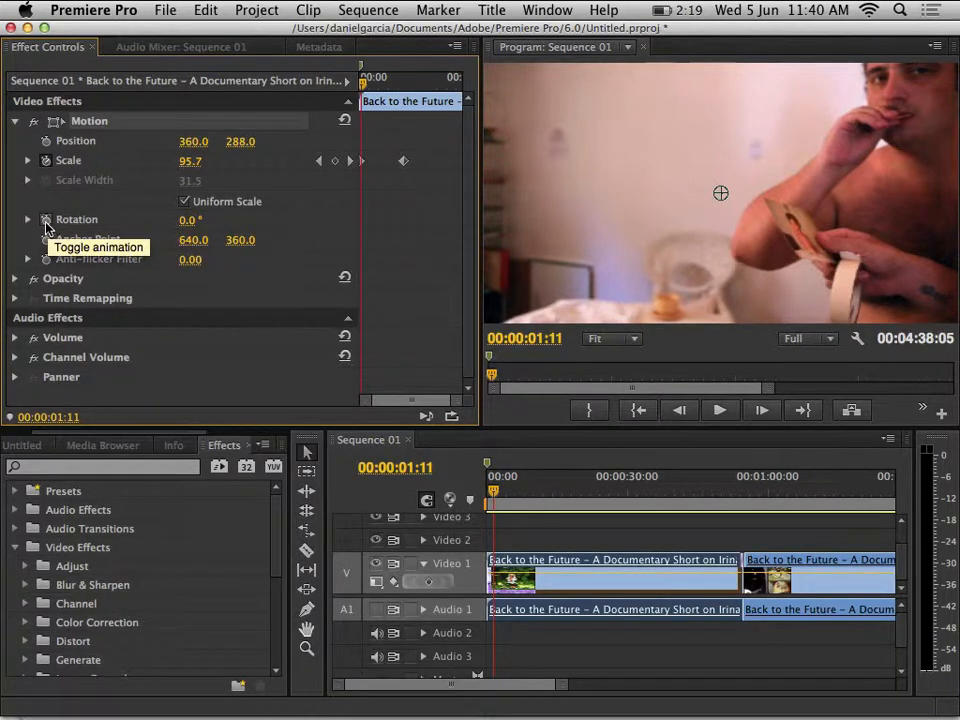
mouse_move(363, 82)
left_mouse_down()
mouse_move(390, 86)
mouse_move(372, 88)
left_mouse_up()
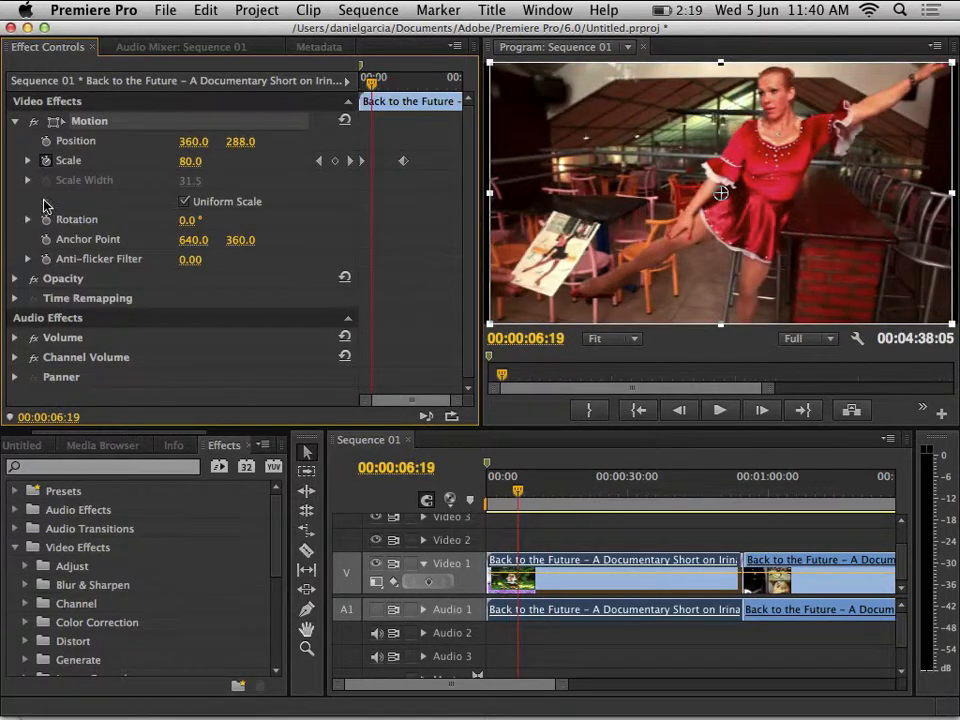
left_click(46, 219)
left_click_drag(372, 84, 408, 98)
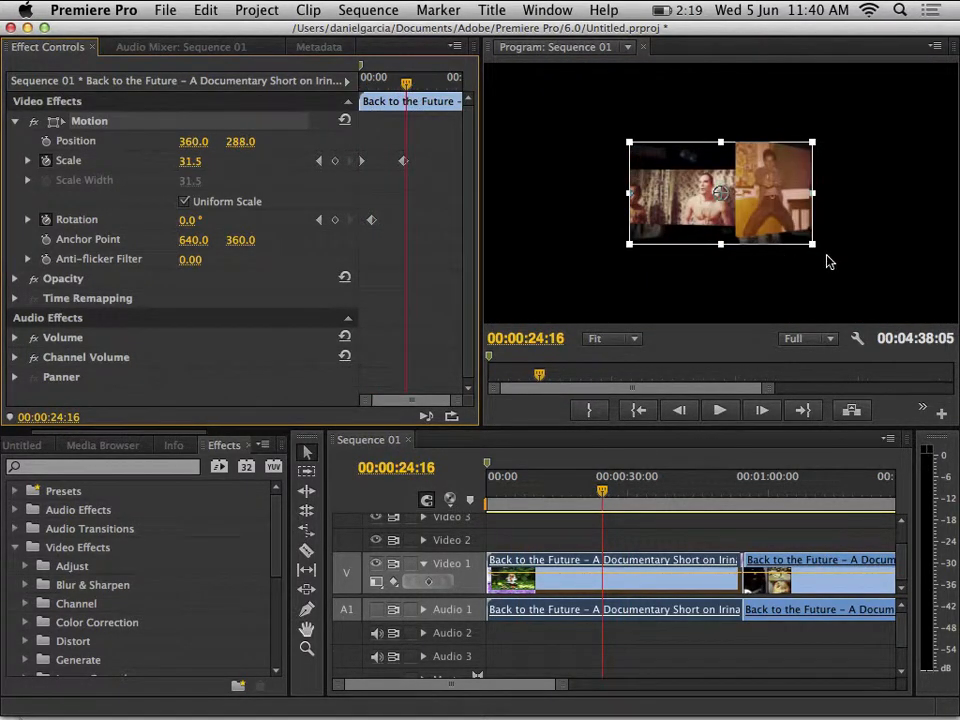
left_click_drag(816, 251, 596, 170)
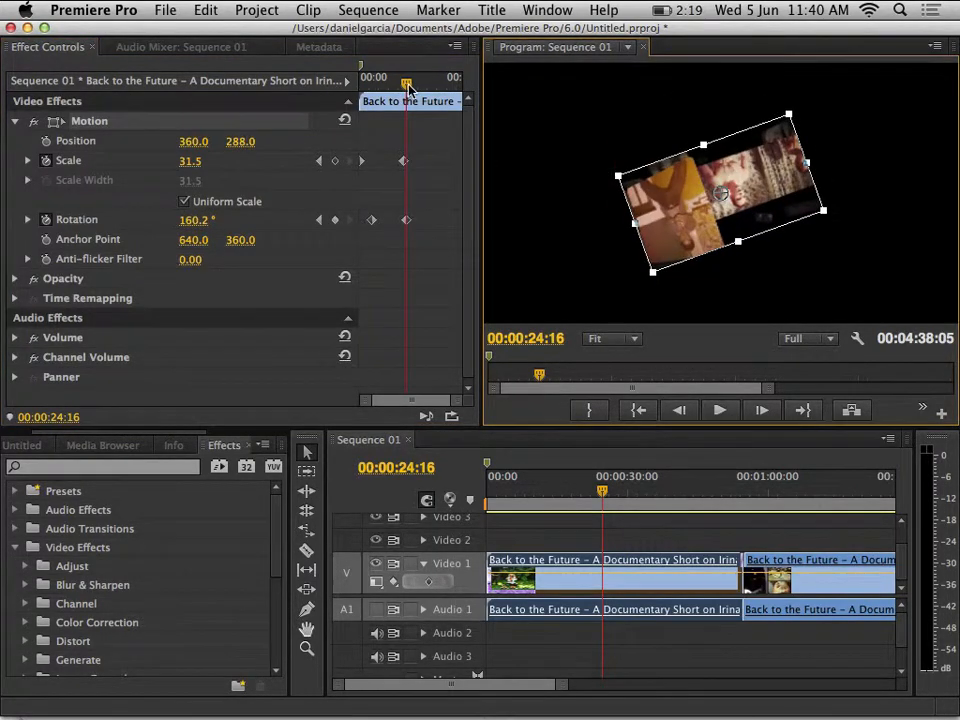
Animate the clip's Position with a keyframe of 360, 288 at the start and one of 879.4, 269.4 at 00:00:19:21
left_click_drag(405, 85, 358, 105)
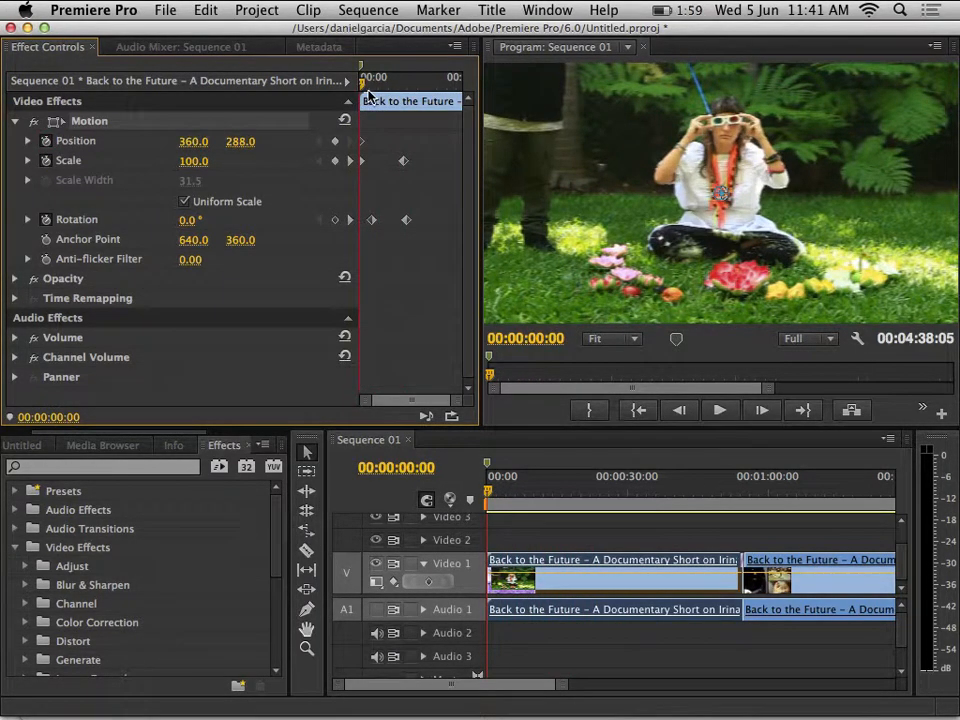
key("super+z")
left_click(572, 174)
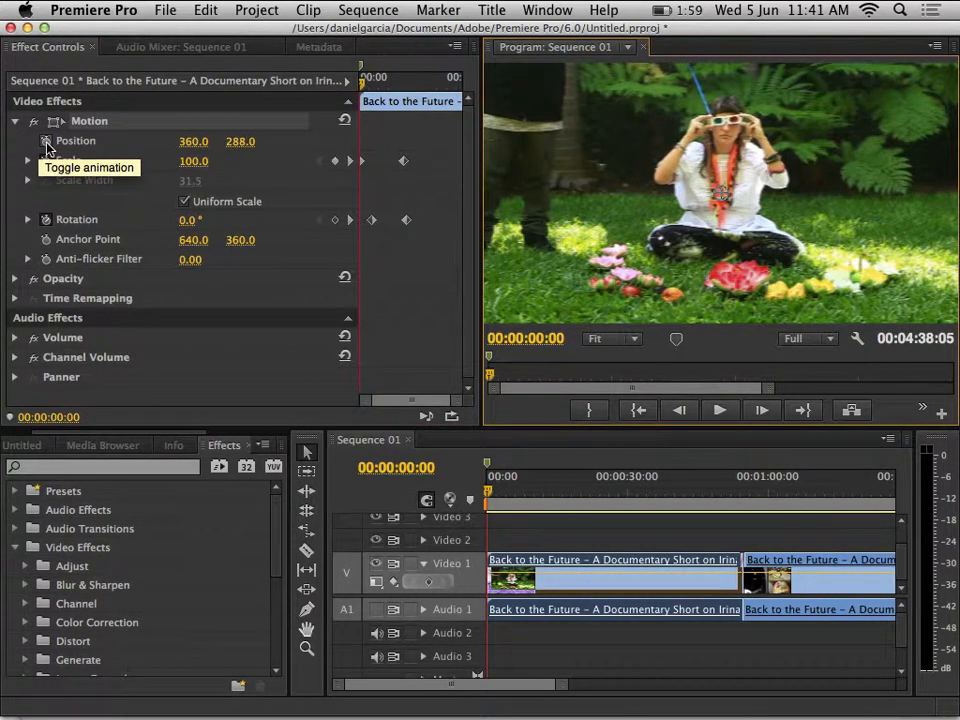
left_click(46, 141)
left_click_drag(366, 86, 398, 88)
left_click_drag(705, 261, 951, 250)
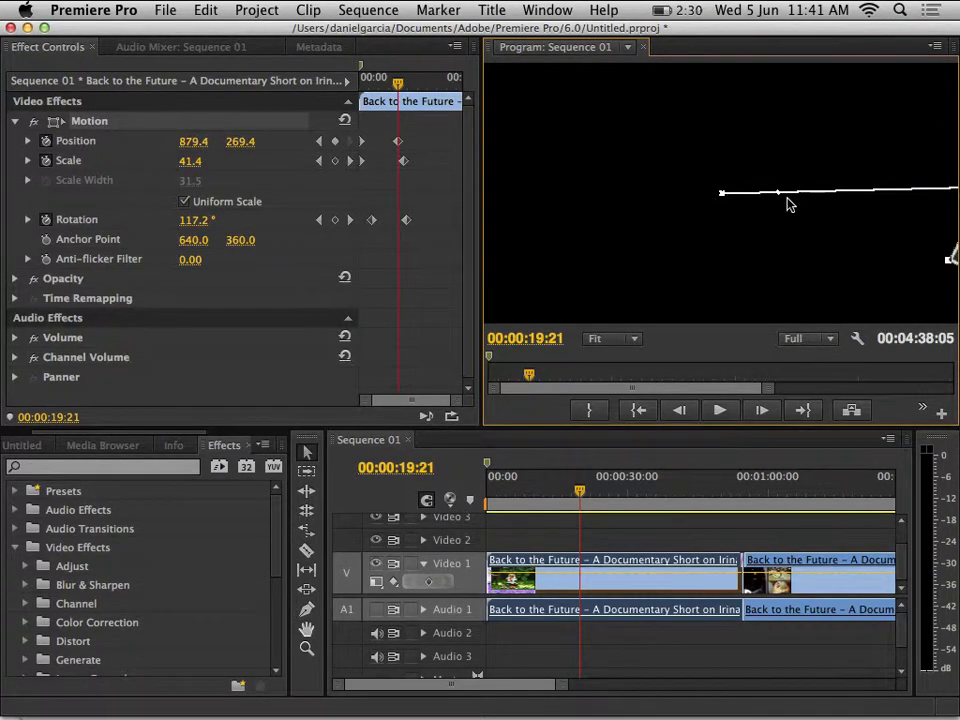
Preview the clip's combined position, scale and rotation animation from the start, and return the playhead to 00:00:00:00
left_click_drag(403, 93, 330, 105)
left_click(719, 410)
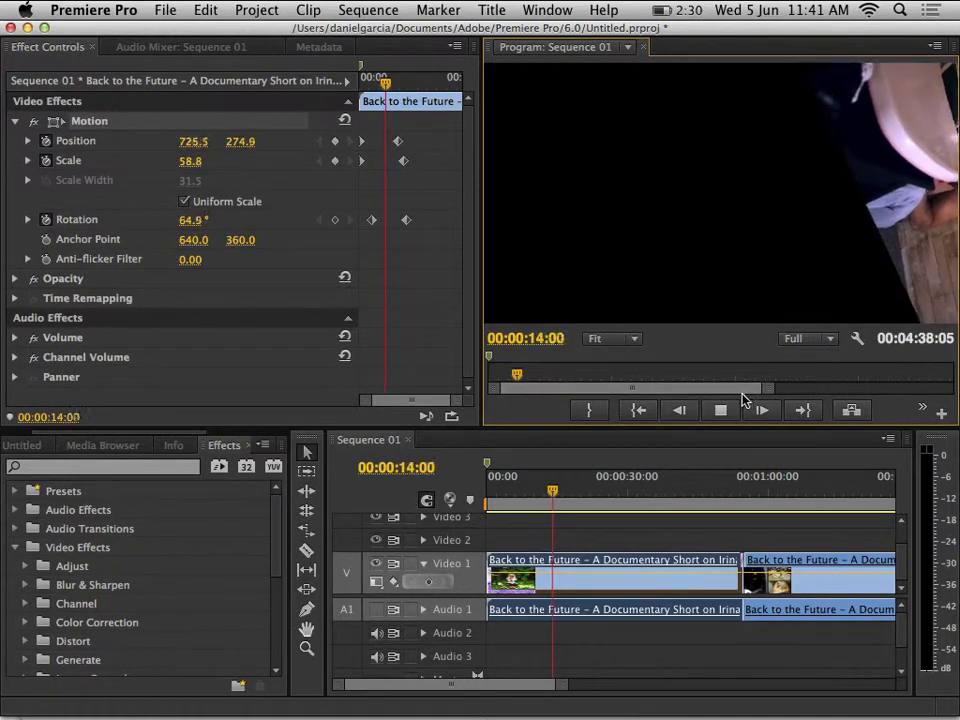
key("space")
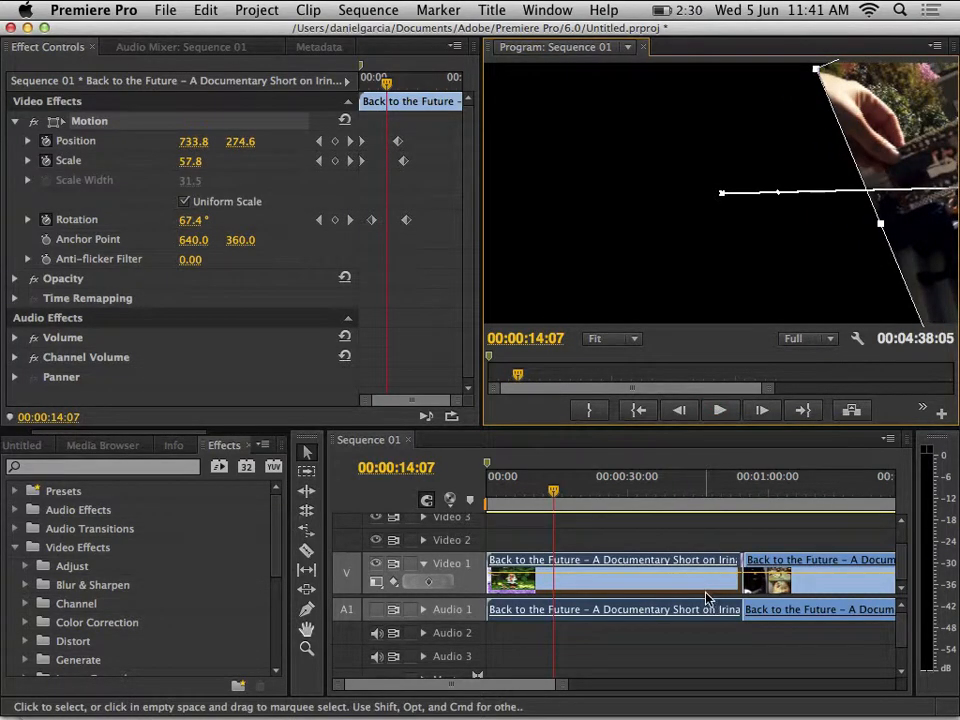
left_click(318, 47)
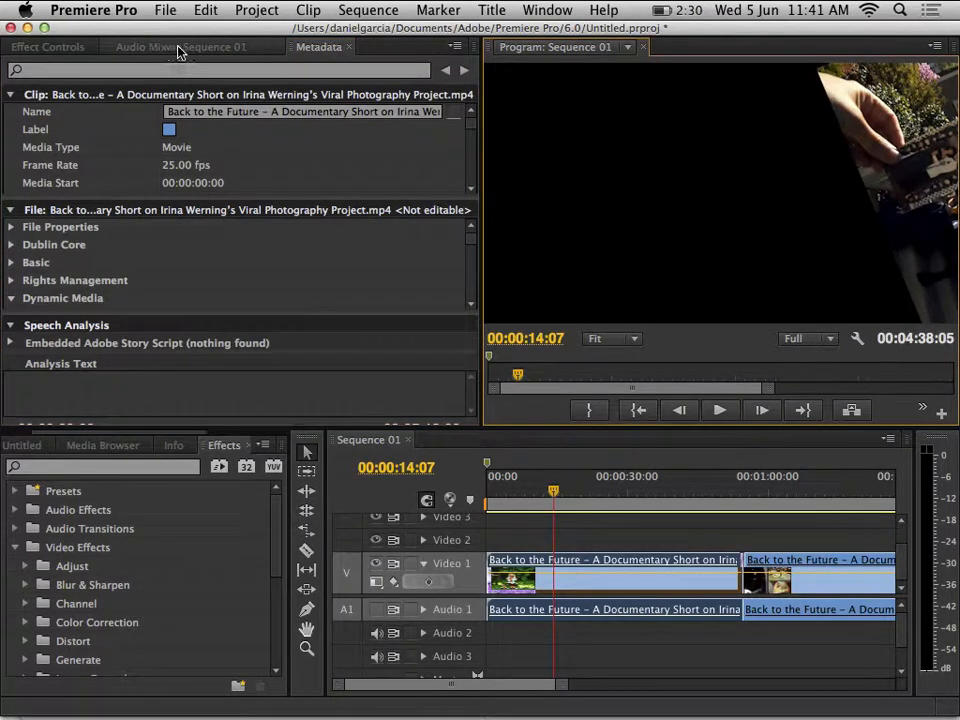
left_click(47, 47)
left_click_drag(395, 90, 347, 98)
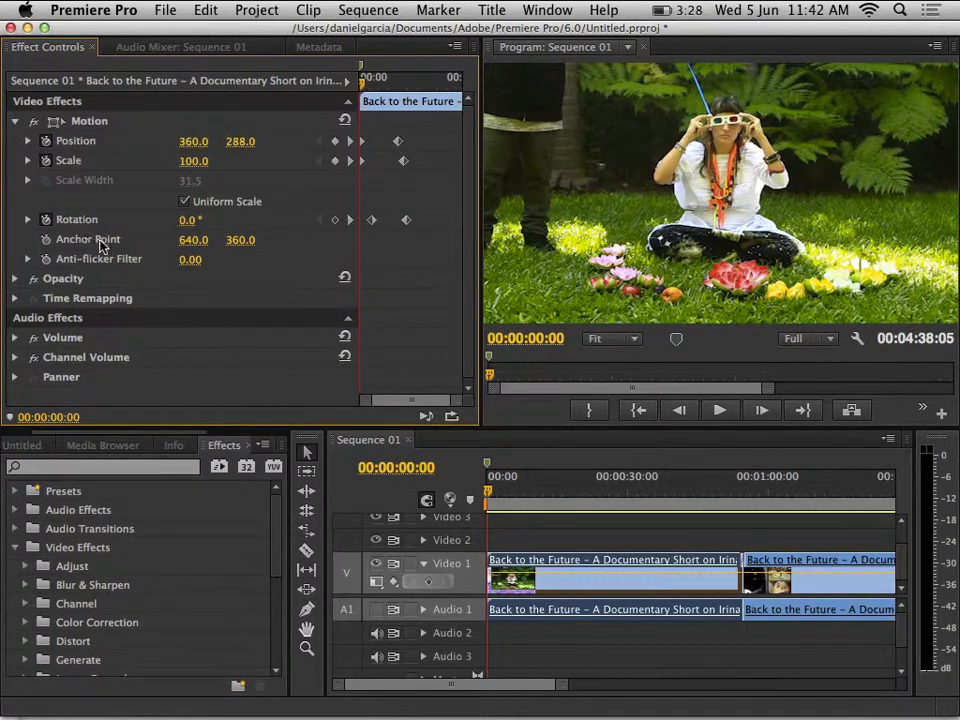
Switch to Finder and select 48561052-rounded.png in the iOS Icons folder of Braemar 2013 - Semester 1
mouse_move(546, 707)
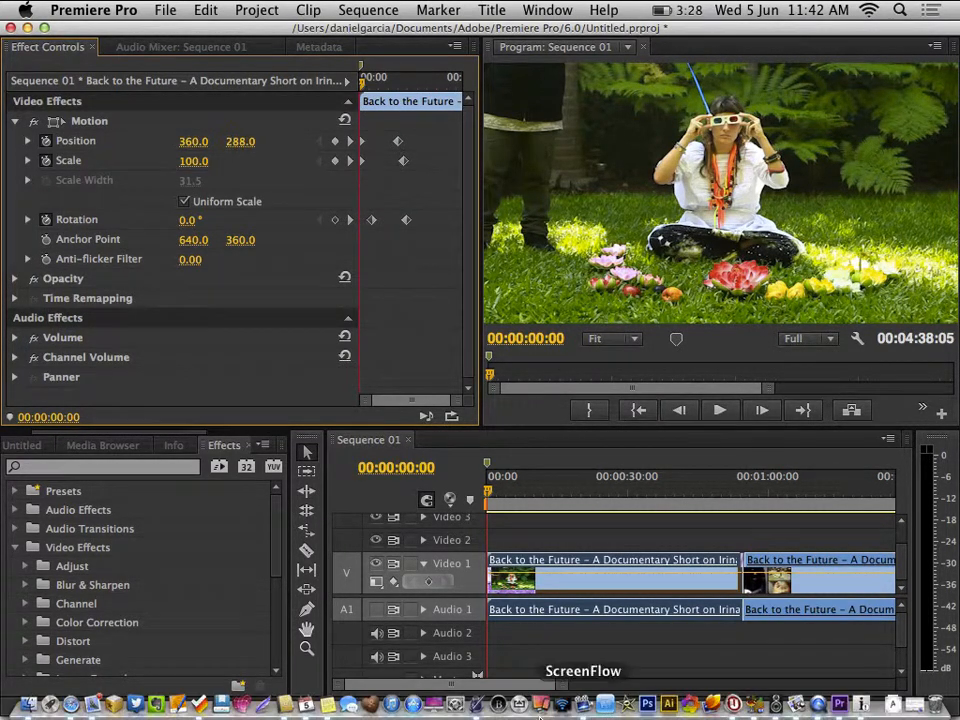
left_click(28, 706)
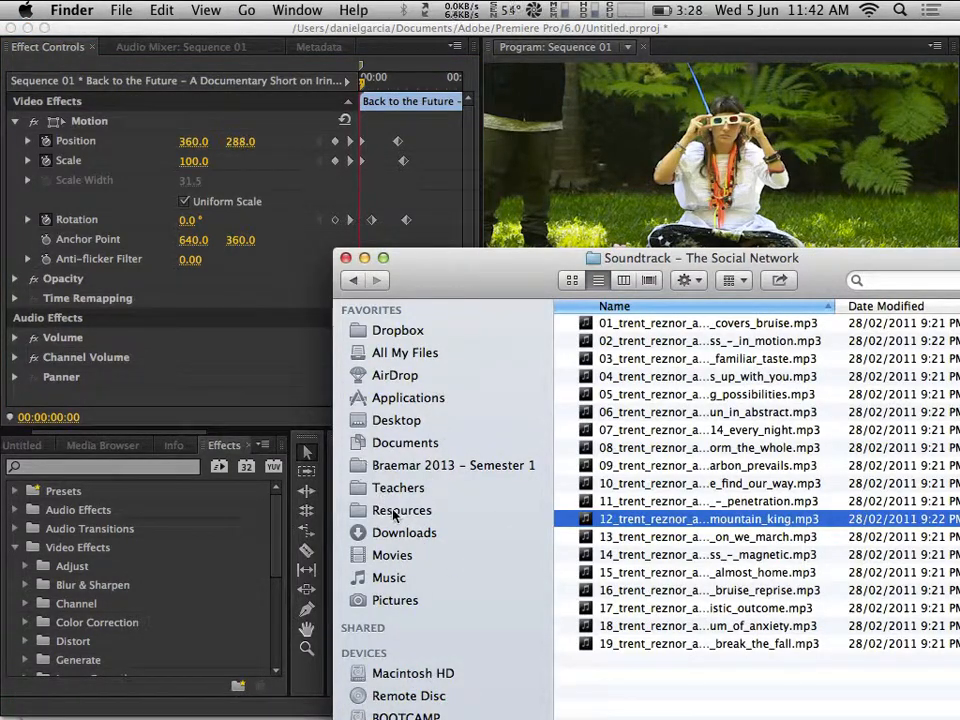
left_click(430, 465)
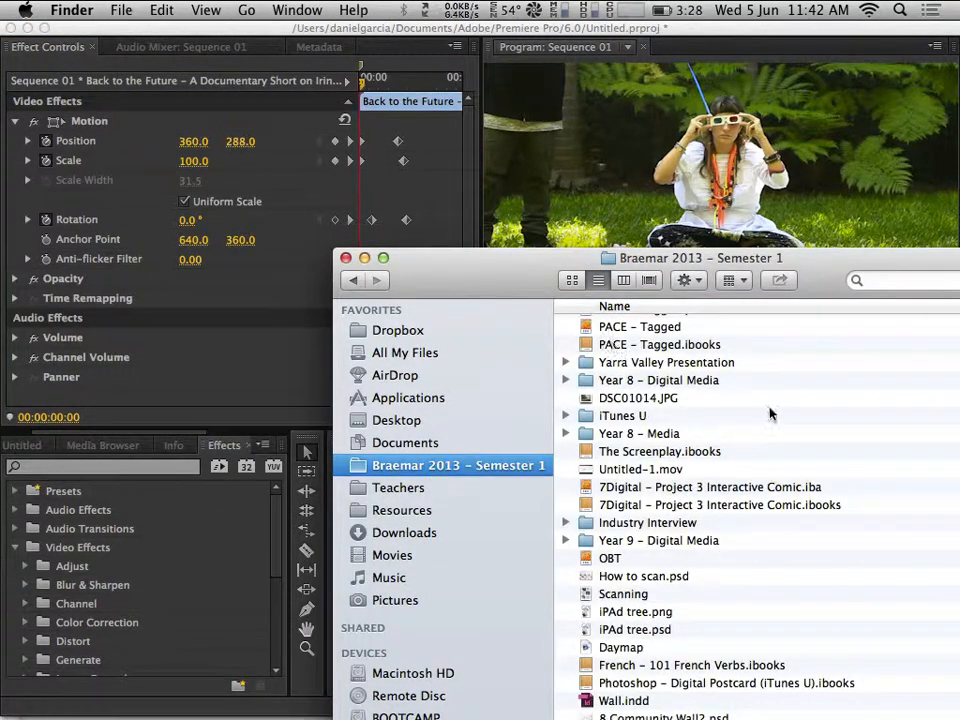
scroll(640, 520, "up", 5)
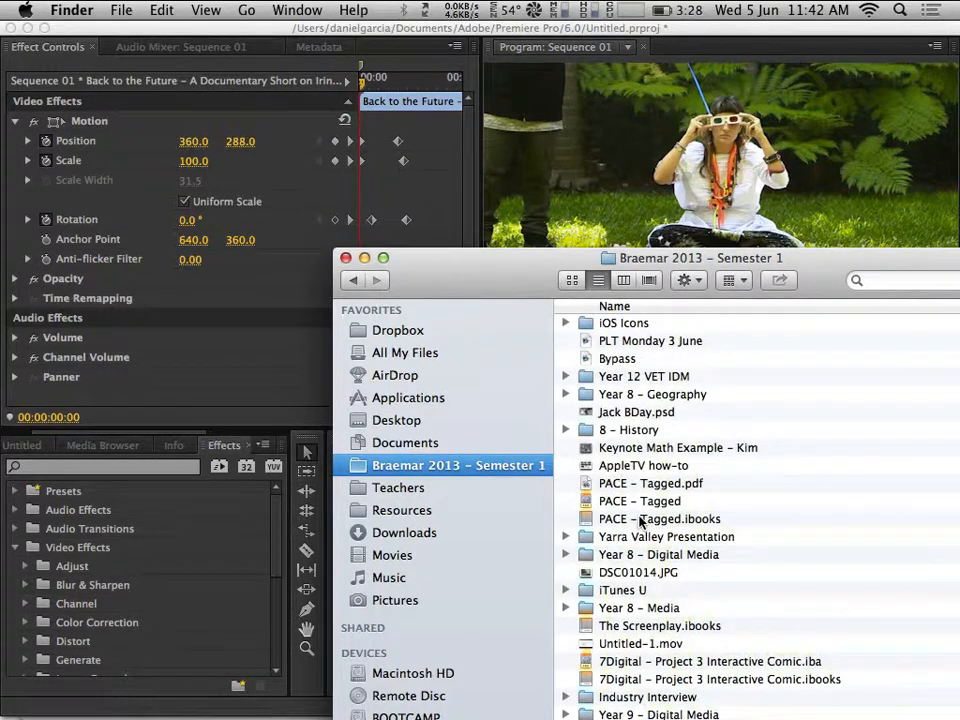
double_click(620, 323)
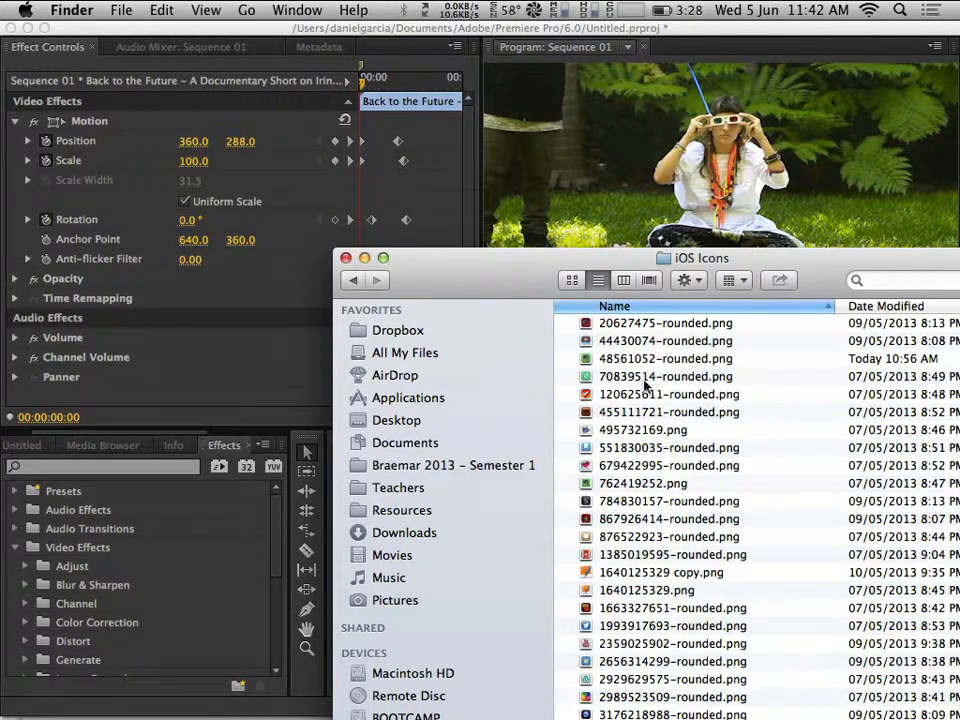
left_click(638, 362)
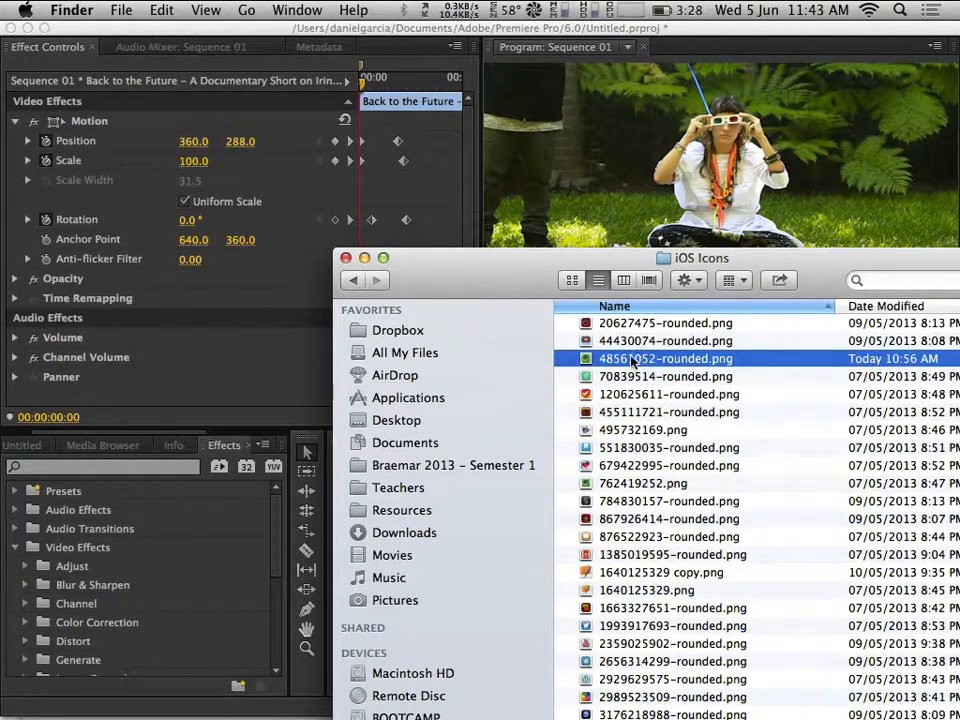
Import 48561052-rounded.png from Finder into the Premiere Pro project
left_click_drag(632, 362, 642, 165)
left_click_drag(469, 279, 601, 204)
left_click(20, 450)
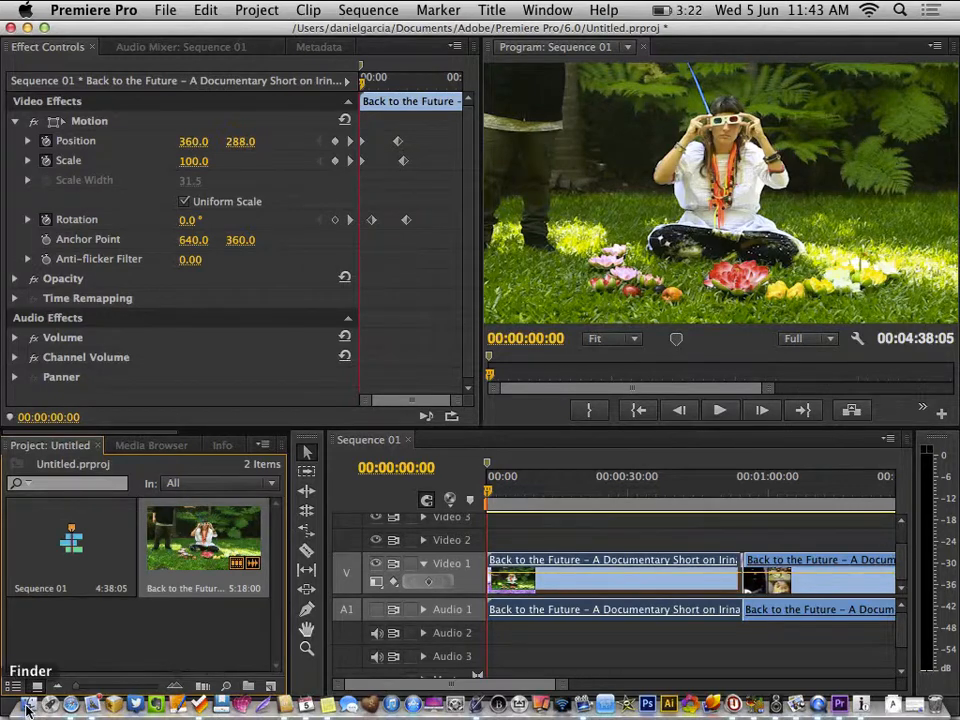
left_click(28, 712)
left_click_drag(746, 284, 130, 648)
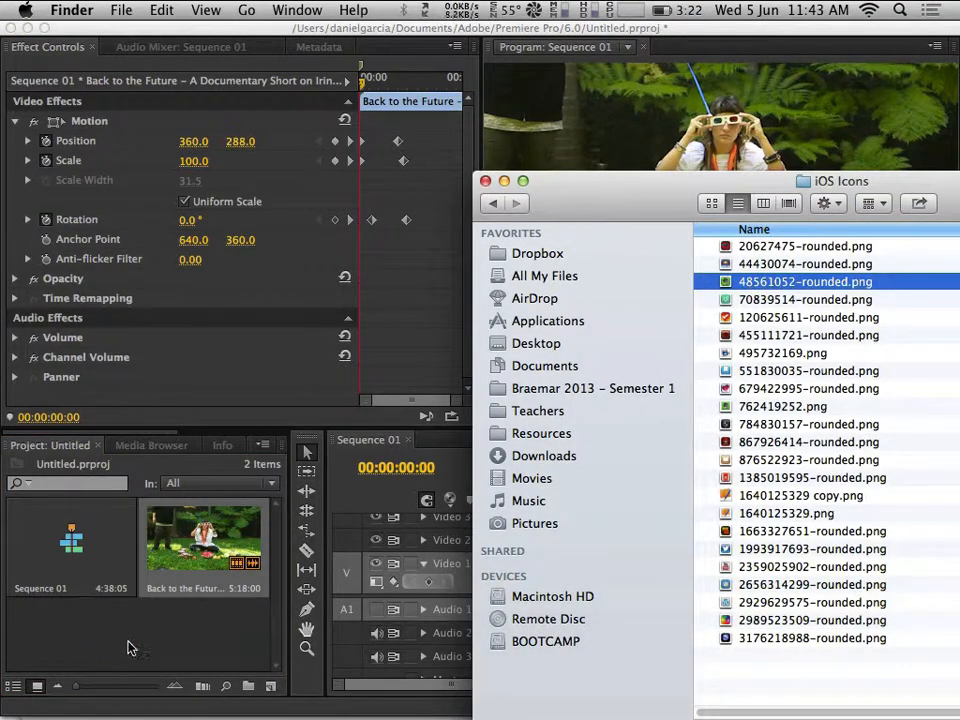
left_click(197, 625)
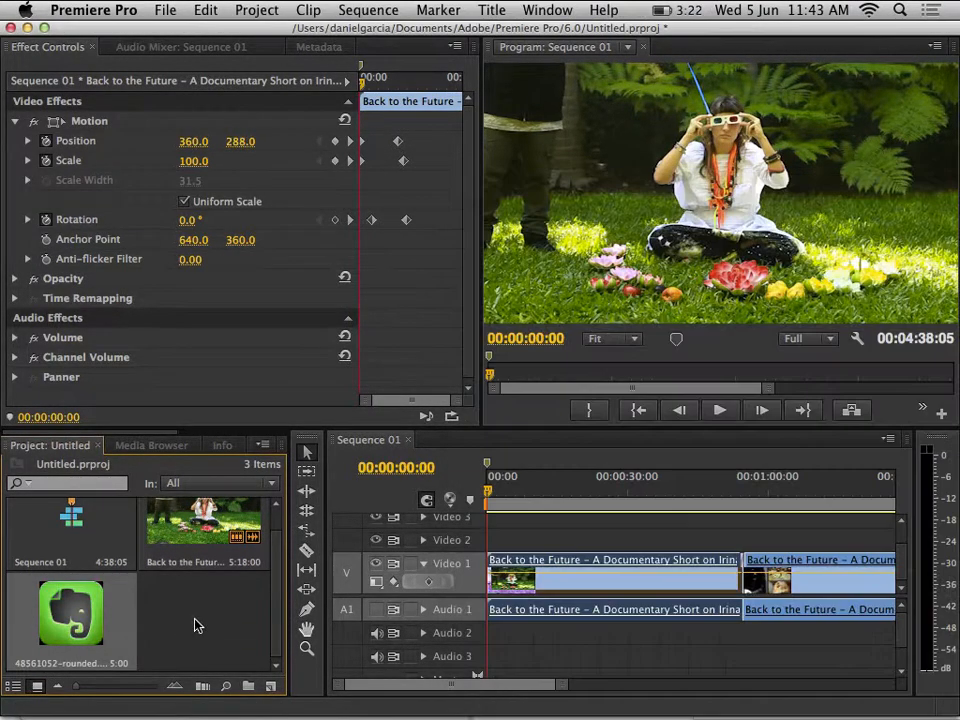
Place the icon image at the start of the Video 2 track and extend it past the end of the first documentary clip
left_click_drag(110, 603, 500, 541)
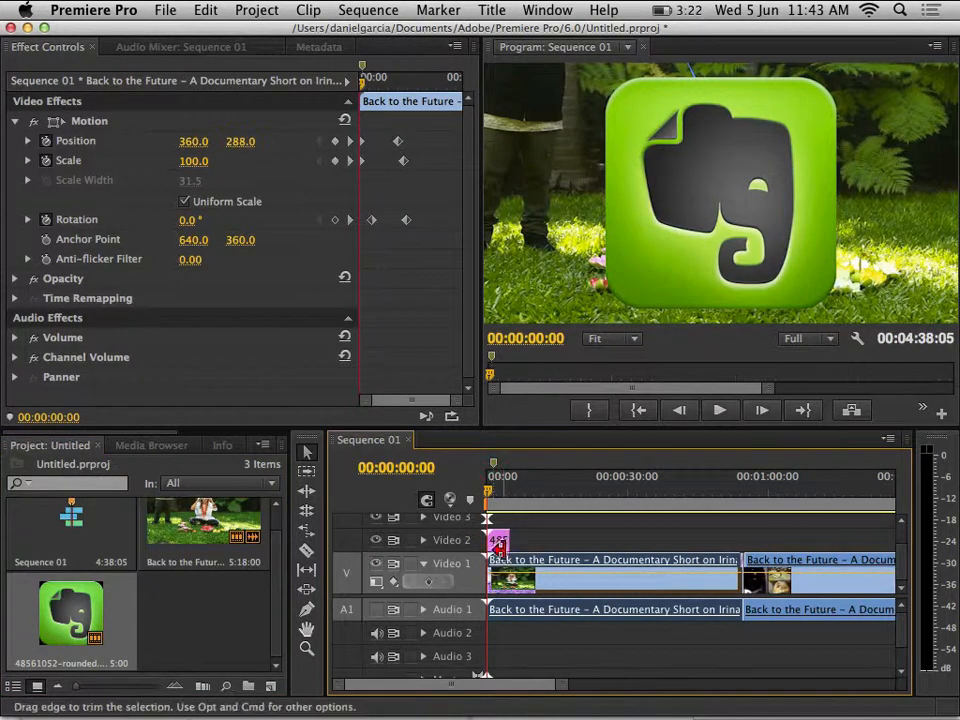
left_click_drag(510, 540, 808, 540)
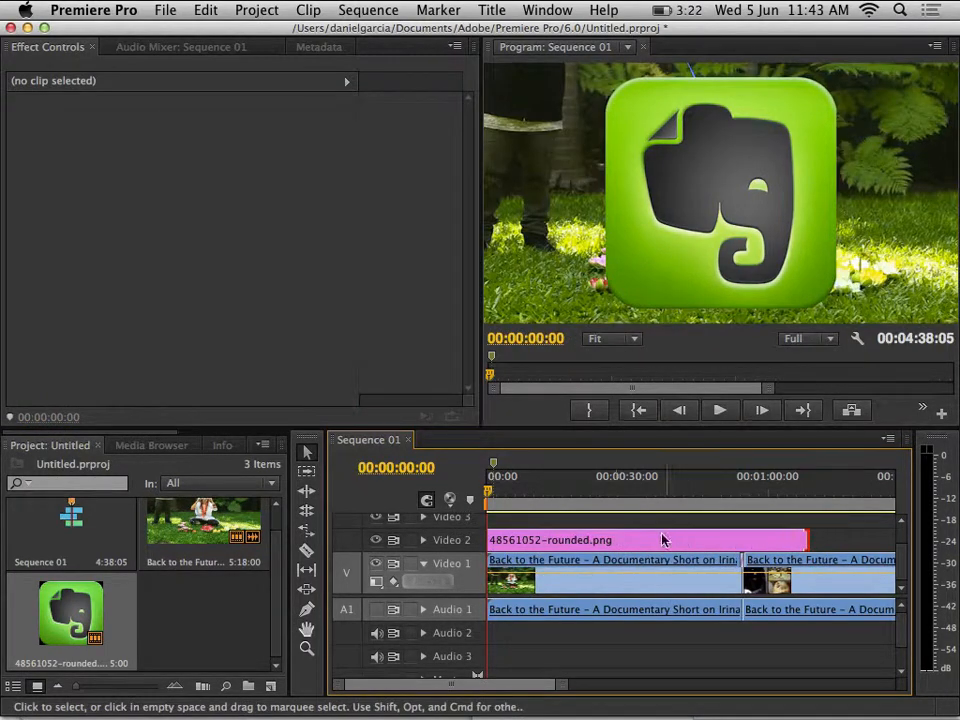
Select the icon image in the program preview at the sequence start and shift it slightly up and left within the frame
left_click(497, 494)
mouse_move(497, 494)
left_mouse_down()
mouse_move(733, 494)
mouse_move(488, 494)
left_mouse_up()
left_click(732, 212)
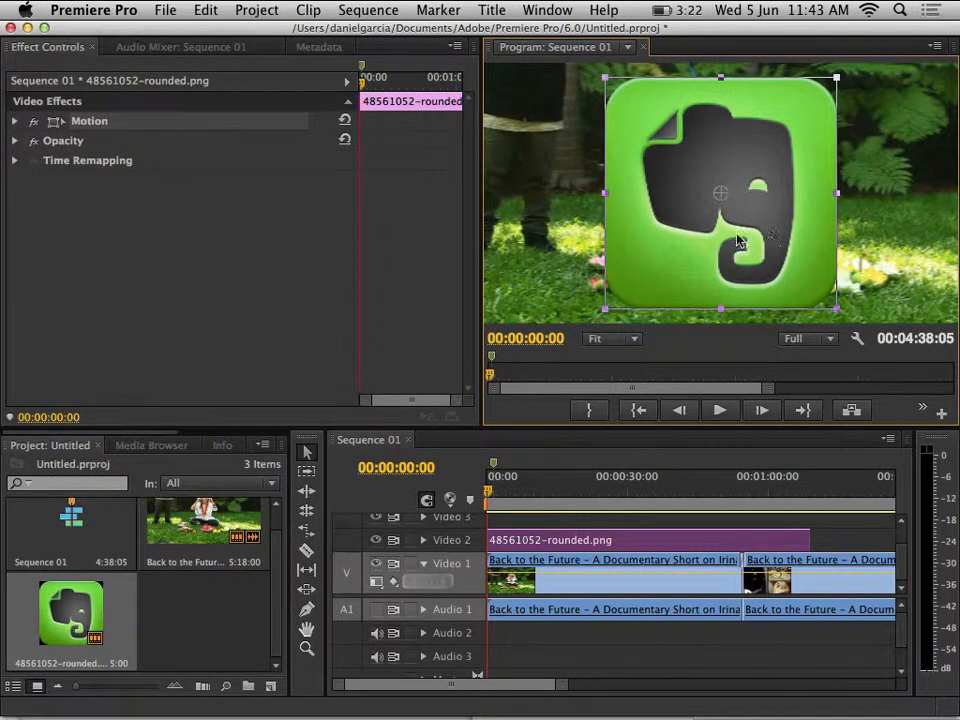
mouse_move(737, 240)
left_mouse_down()
mouse_move(752, 246)
mouse_move(734, 249)
left_mouse_up()
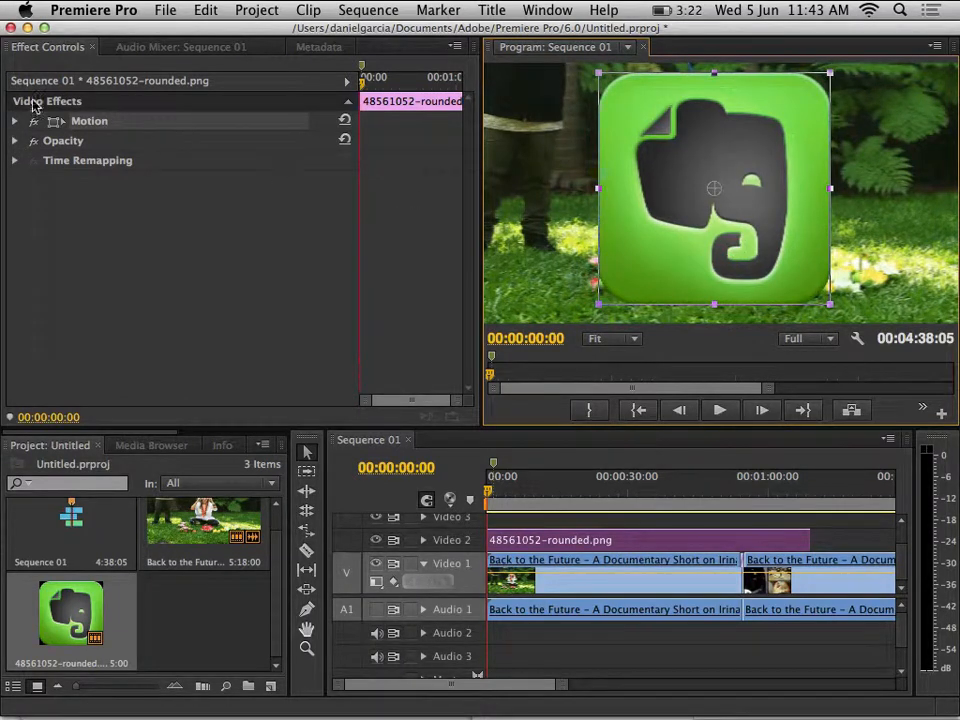
Scale the icon image to about 29.6 and place it in the preview's lower-left corner at about 62.6, 478.6
left_click(14, 121)
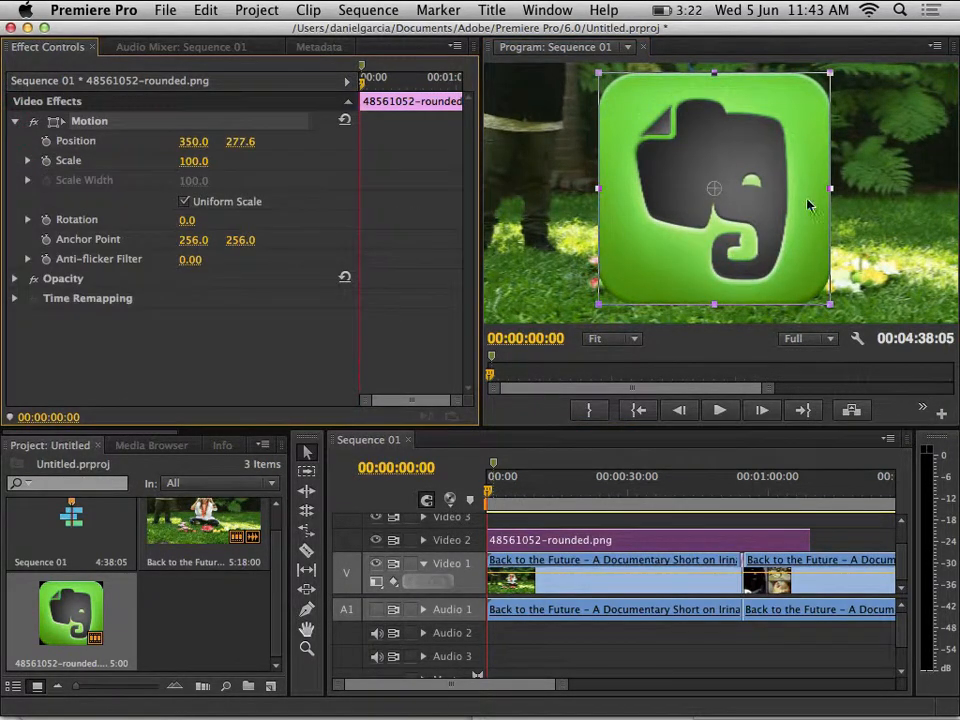
left_click_drag(717, 211, 652, 218)
left_click_drag(591, 175, 529, 291)
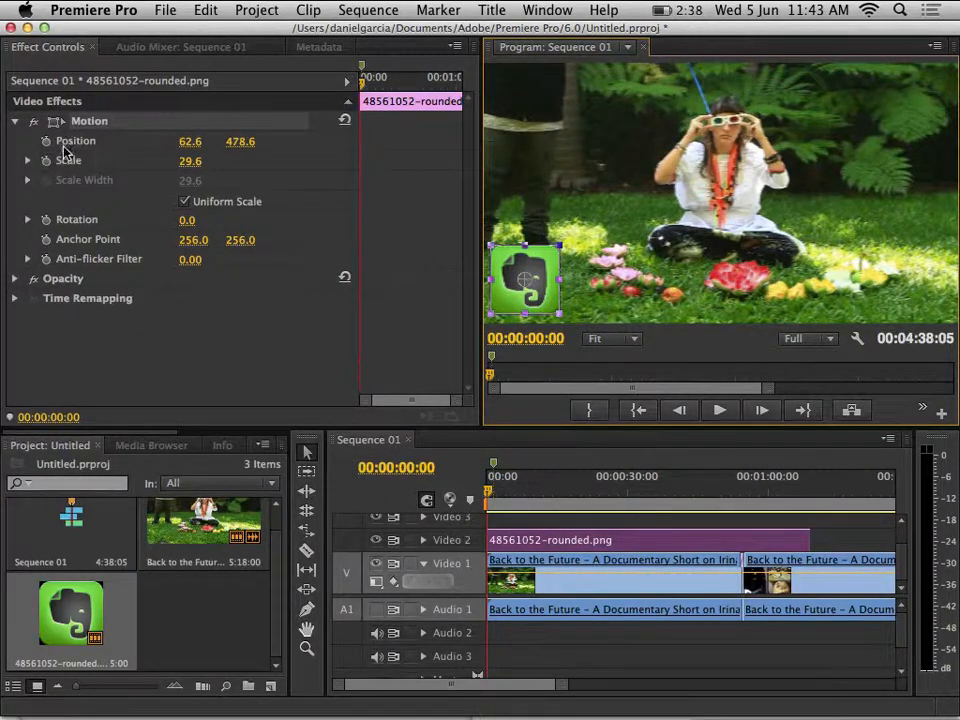
Keyframe the icon's scale from 29.6 at the sequence start to about 128.3 at 00:00:28:15, and shift its position to about 143.7, 375.0
left_click(45, 161)
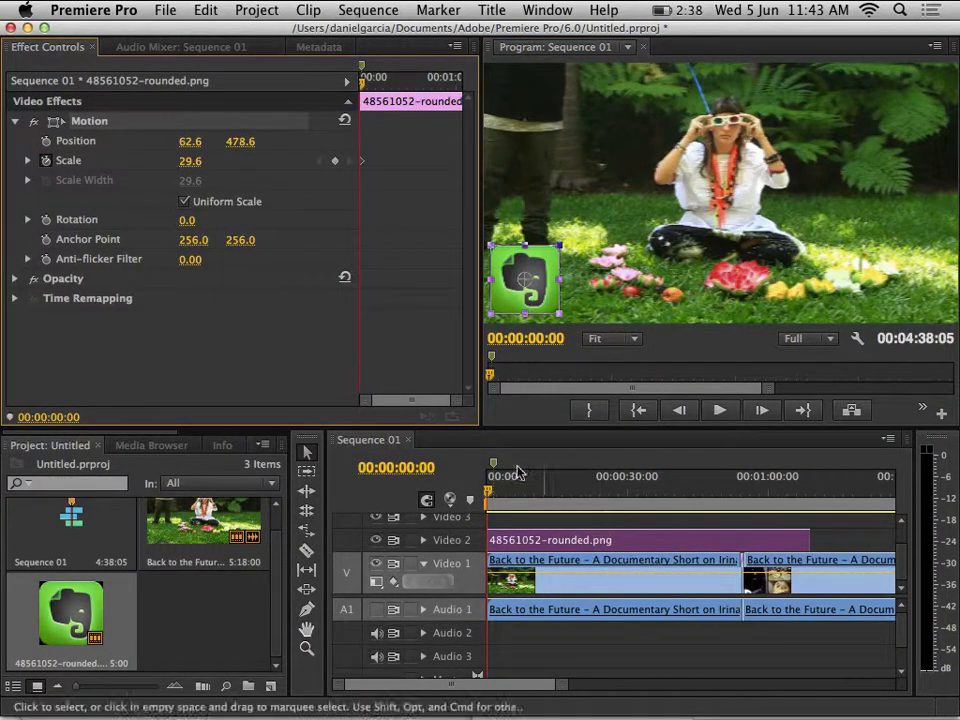
left_click_drag(489, 495, 621, 493)
left_click_drag(557, 245, 676, 100)
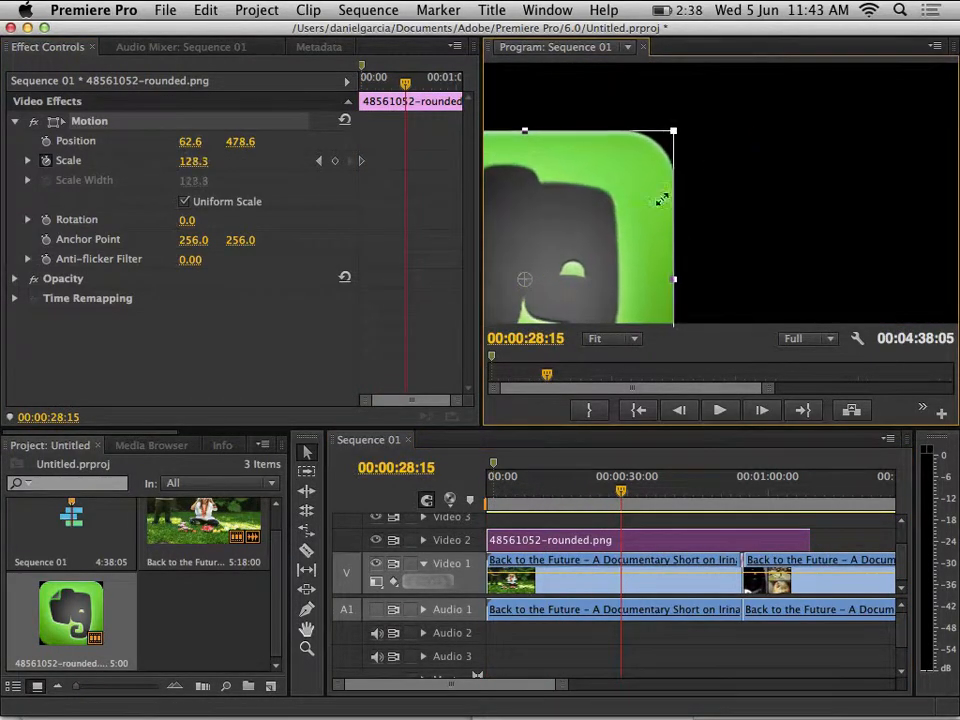
left_click_drag(627, 251, 663, 204)
Keyframe the icon's position from about 68.3, 482.8 at the sequence start to about 582.0, 285.9 at 00:00:41:00
left_click_drag(621, 495, 430, 502)
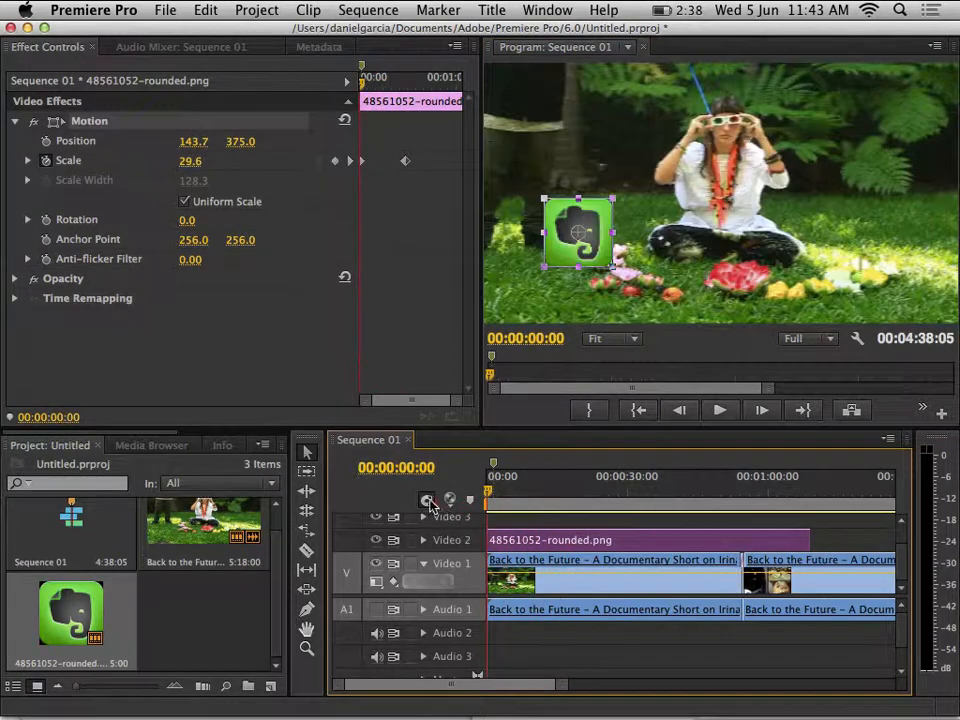
left_click_drag(608, 231, 559, 280)
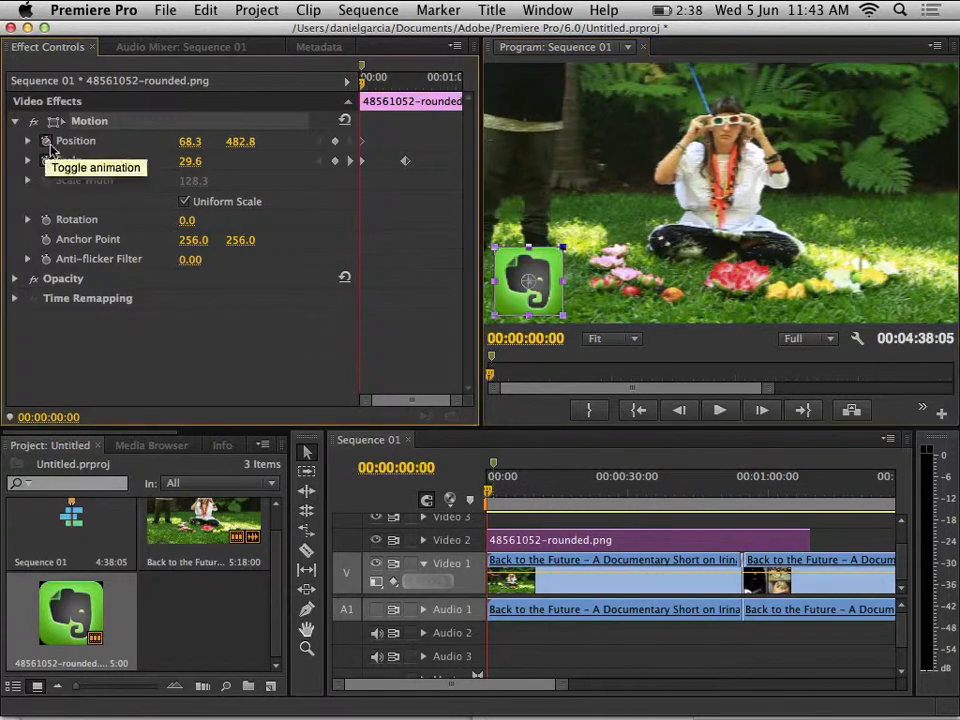
left_click(45, 141)
left_click_drag(487, 497, 701, 497)
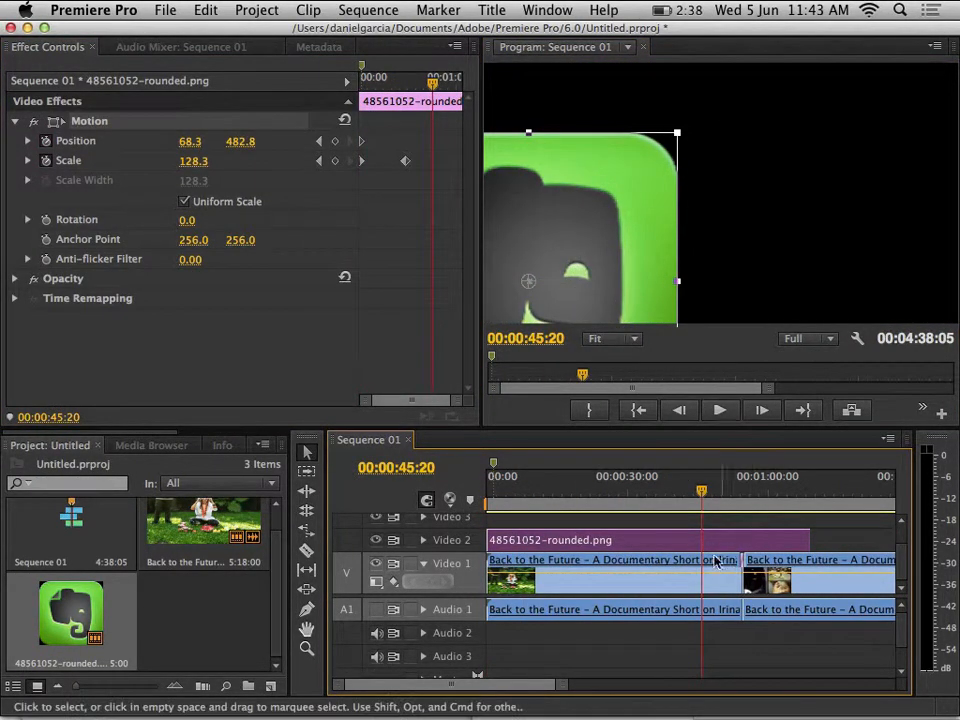
left_click(678, 495)
left_click_drag(587, 262, 925, 173)
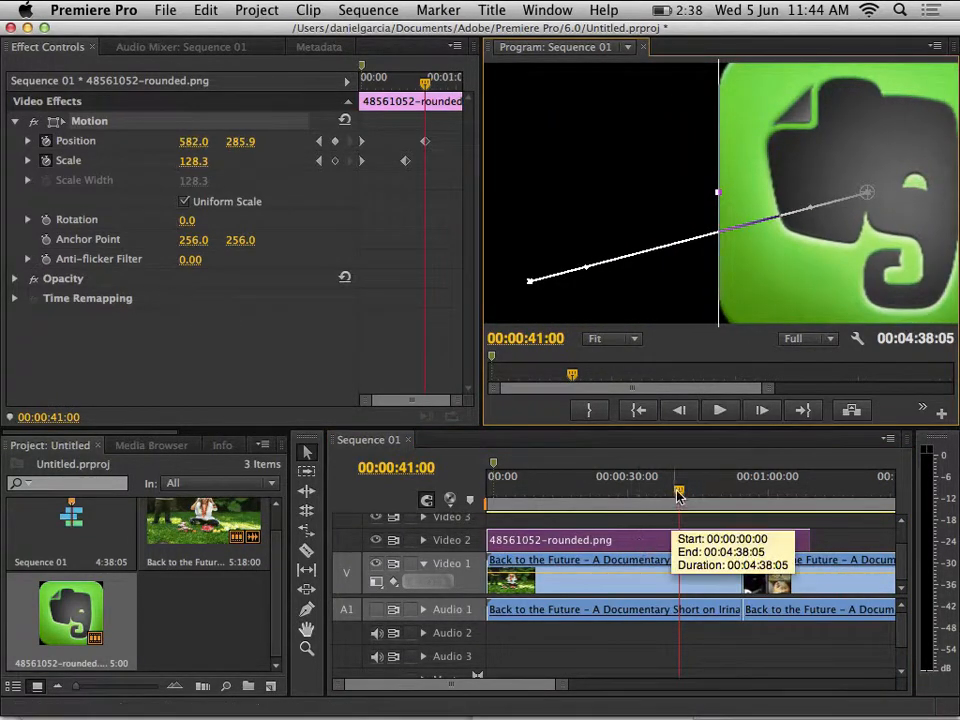
Keyframe the icon's rotation from 0.0° at 00:00:20:15 to -94.0° at 00:00:32:05
left_click_drag(679, 497, 584, 508)
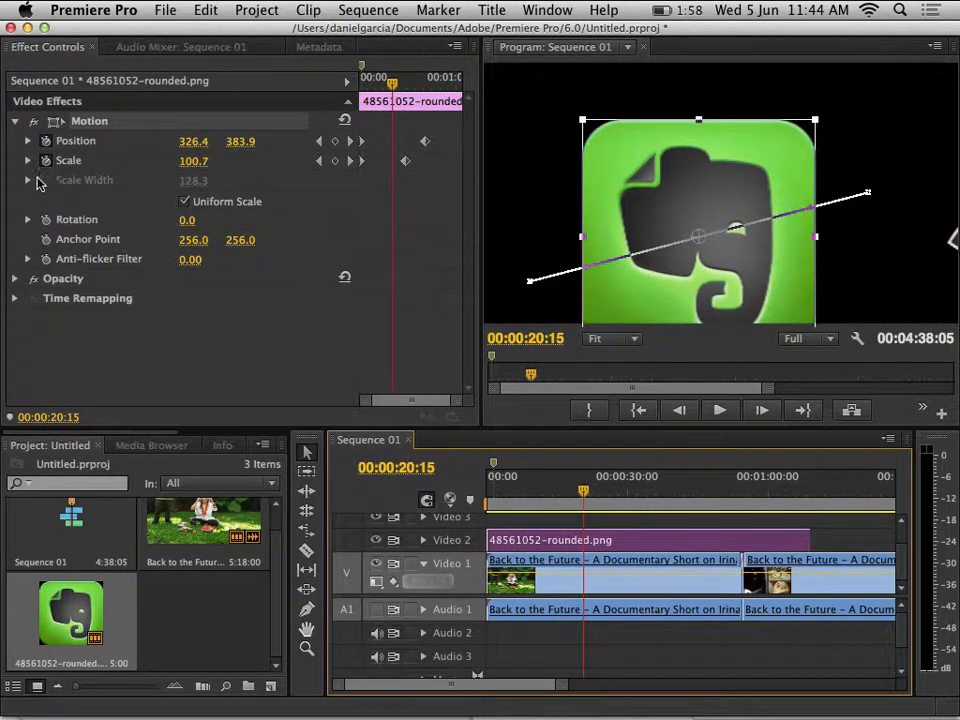
left_click(45, 219)
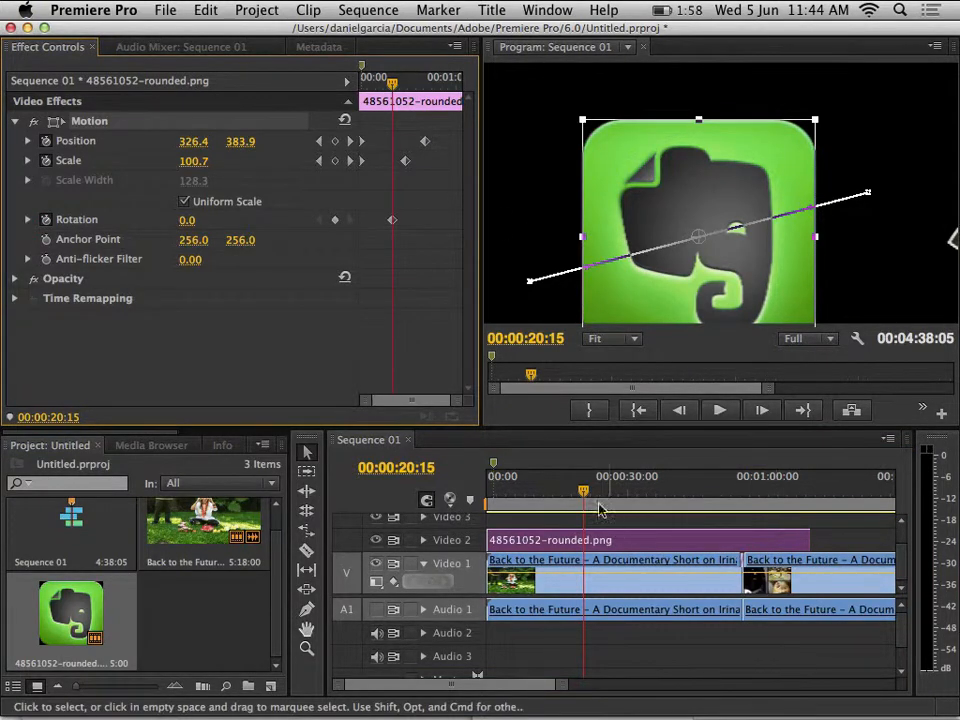
left_click_drag(600, 506, 638, 490)
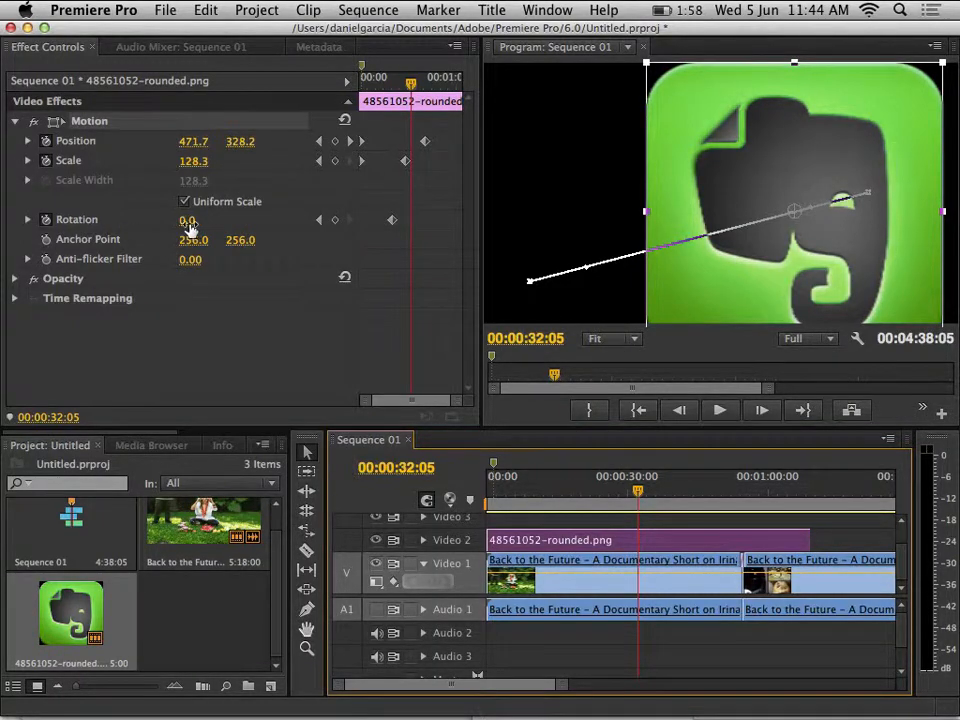
left_click_drag(187, 219, 140, 219)
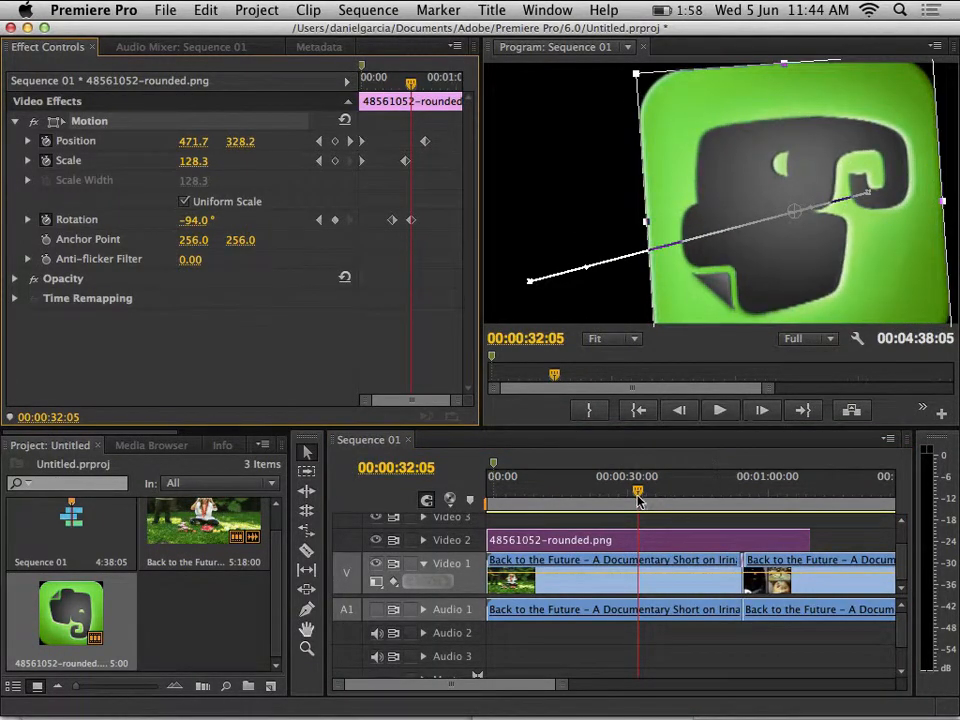
Play the sequence from the start to check the icon's combined motion, and return the playhead to 00:00:00:00
left_click_drag(638, 500, 448, 503)
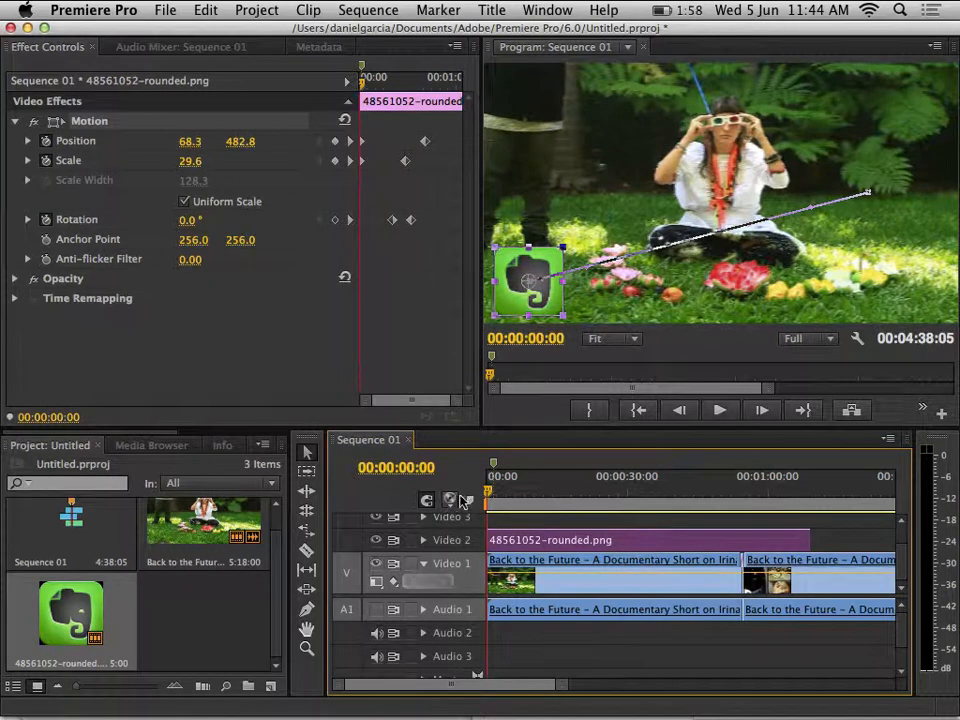
key("space")
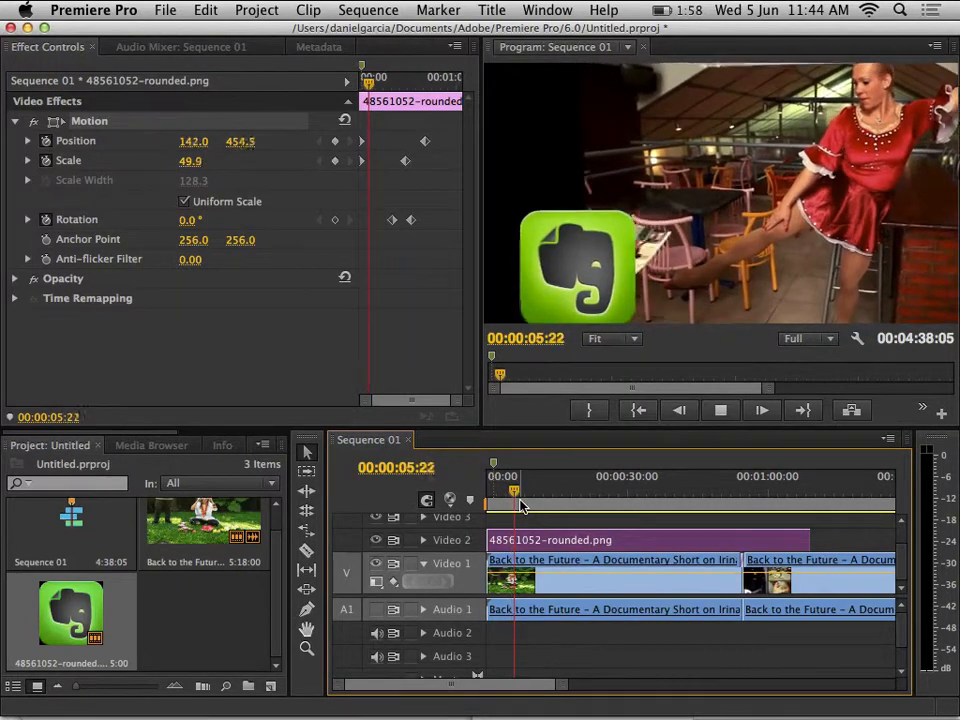
key("space")
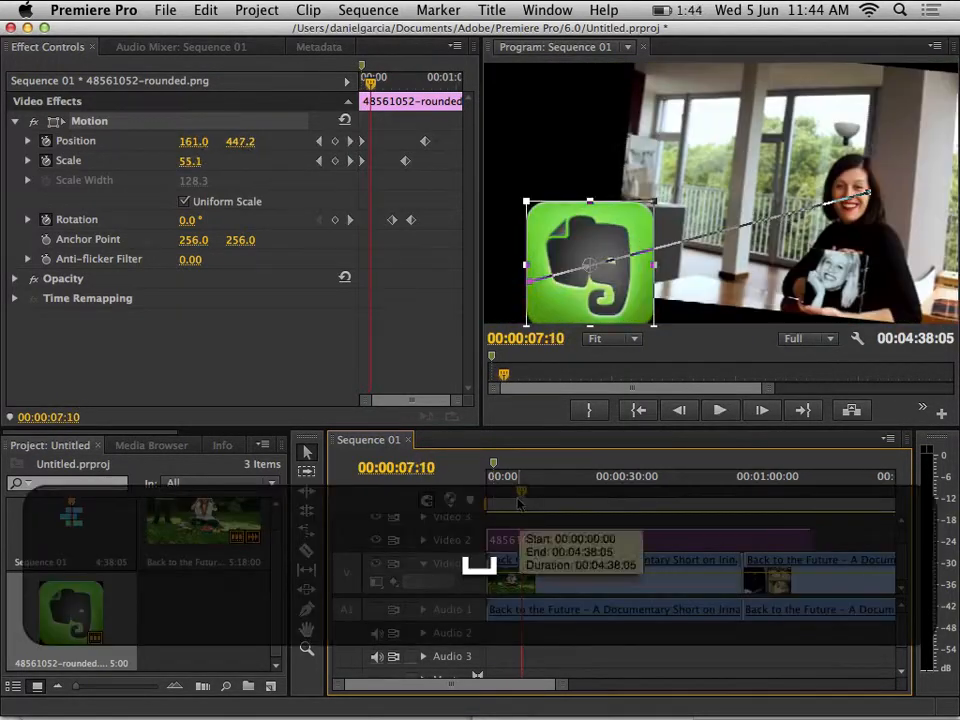
left_click_drag(520, 500, 458, 500)
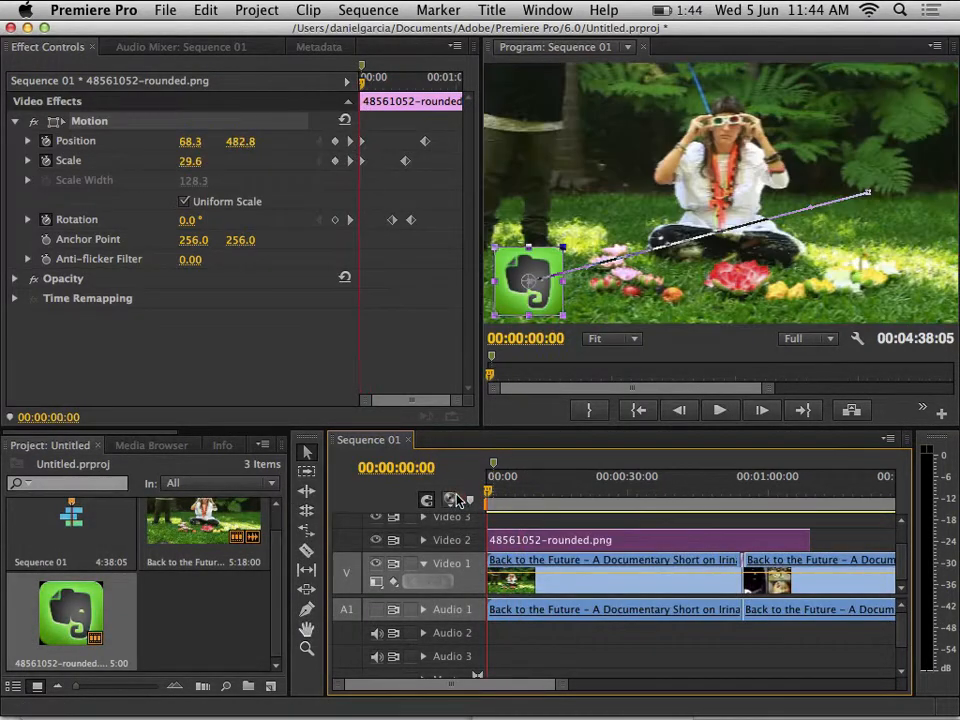
Turn off animation for the icon's Position, Scale and Rotation, deleting all their existing keyframes
left_click(46, 141)
left_click(638, 401)
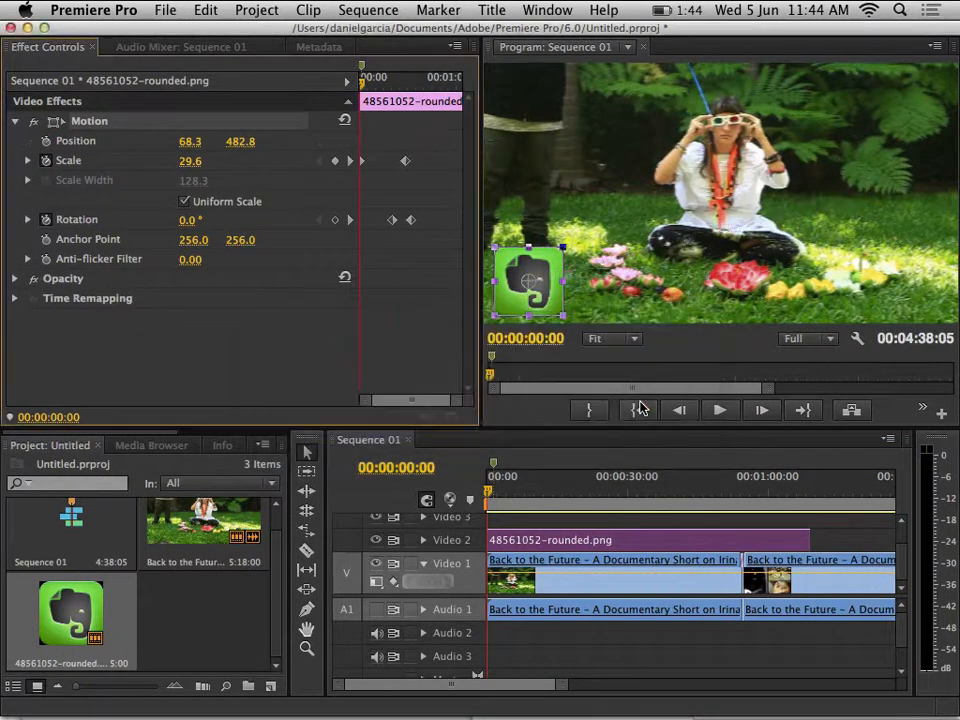
left_click(47, 161)
left_click(636, 400)
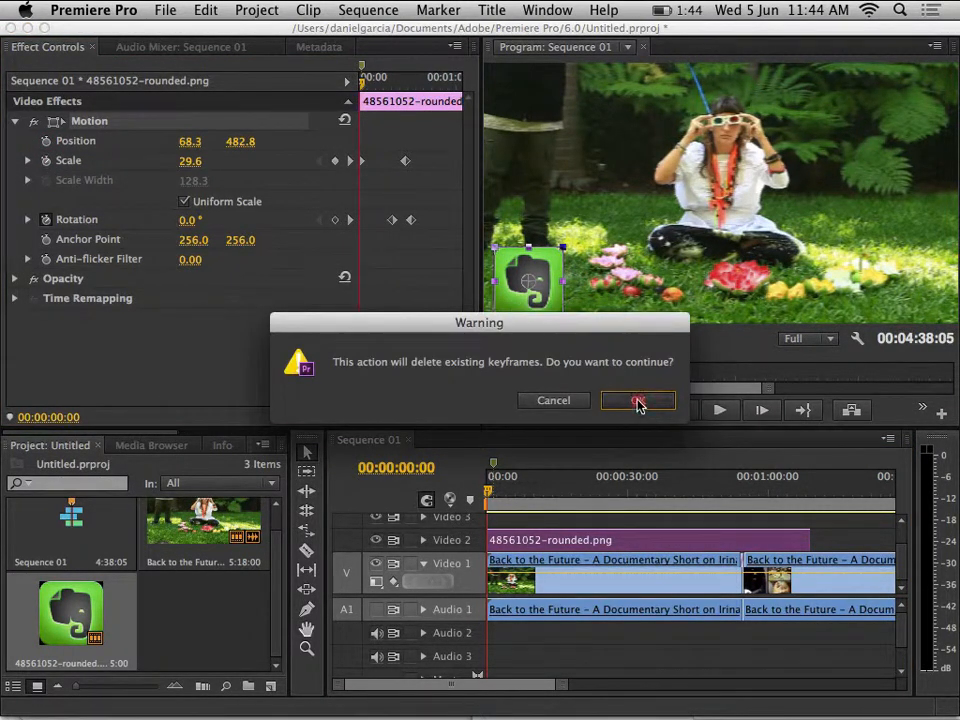
left_click(46, 220)
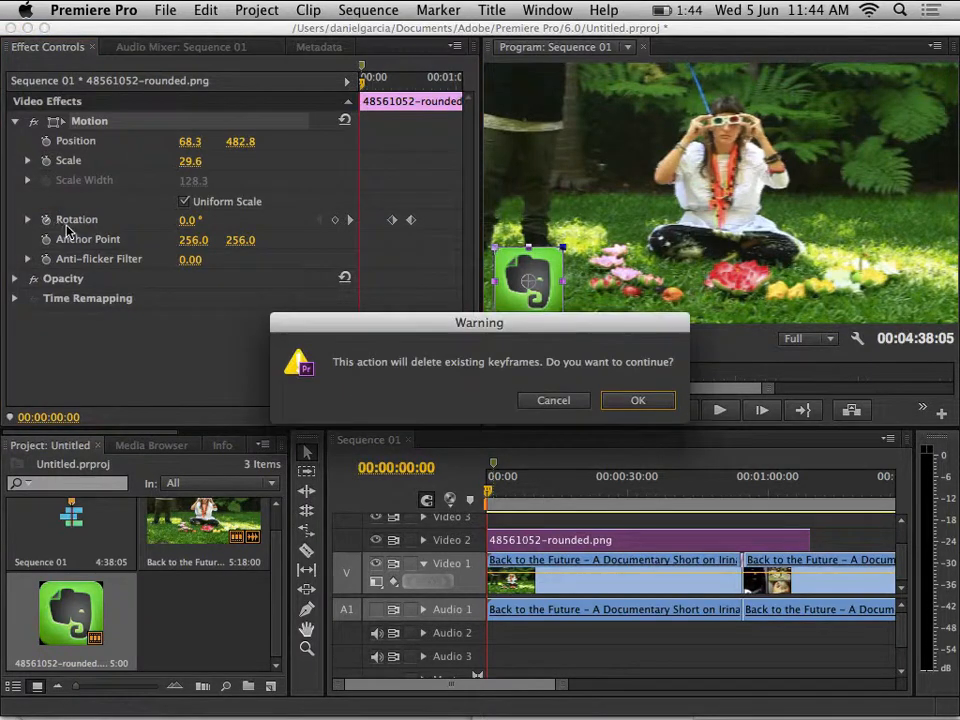
left_click(638, 401)
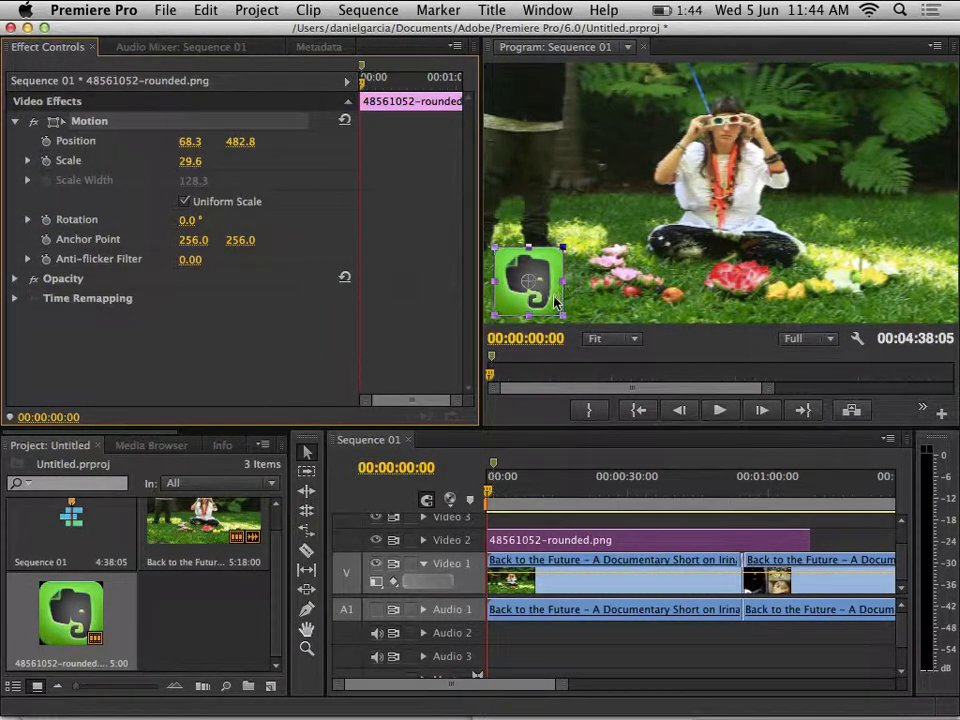
Move the icon to about 308.8, 296.3 and keyframe its rotation from 0.0° at the start to 2x243.0° at 00:00:20:15
left_click_drag(556, 302, 714, 217)
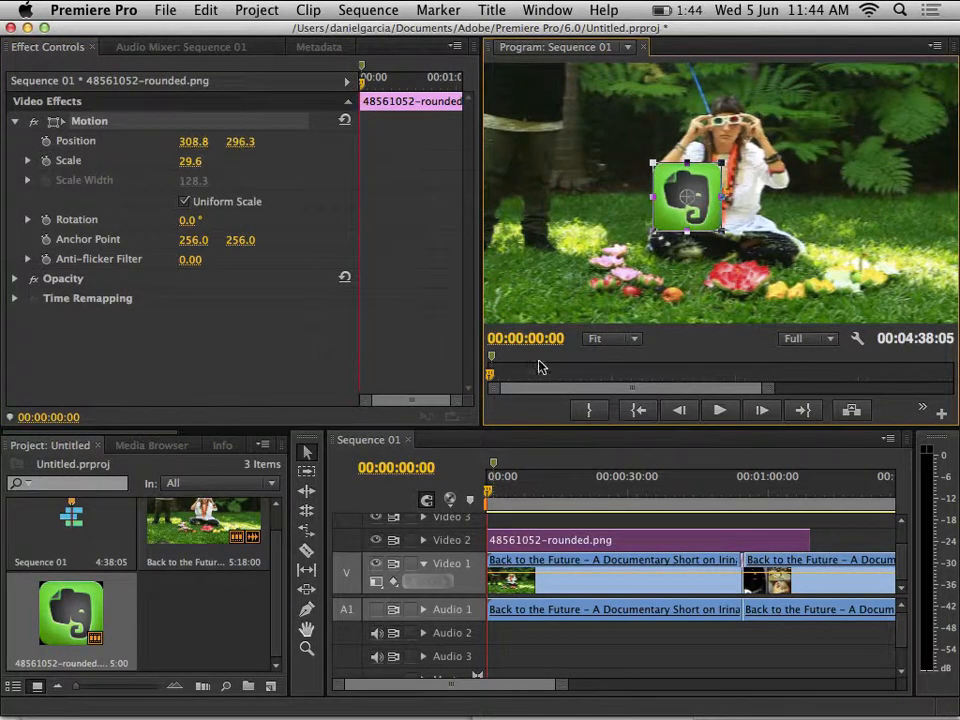
left_click(45, 220)
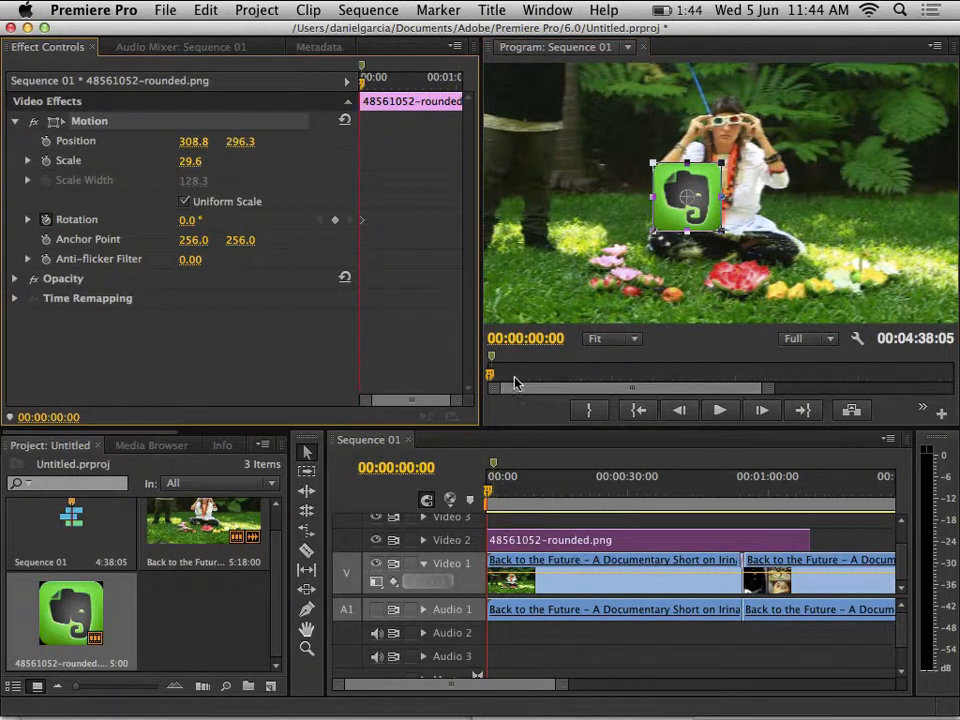
left_click_drag(491, 495, 583, 497)
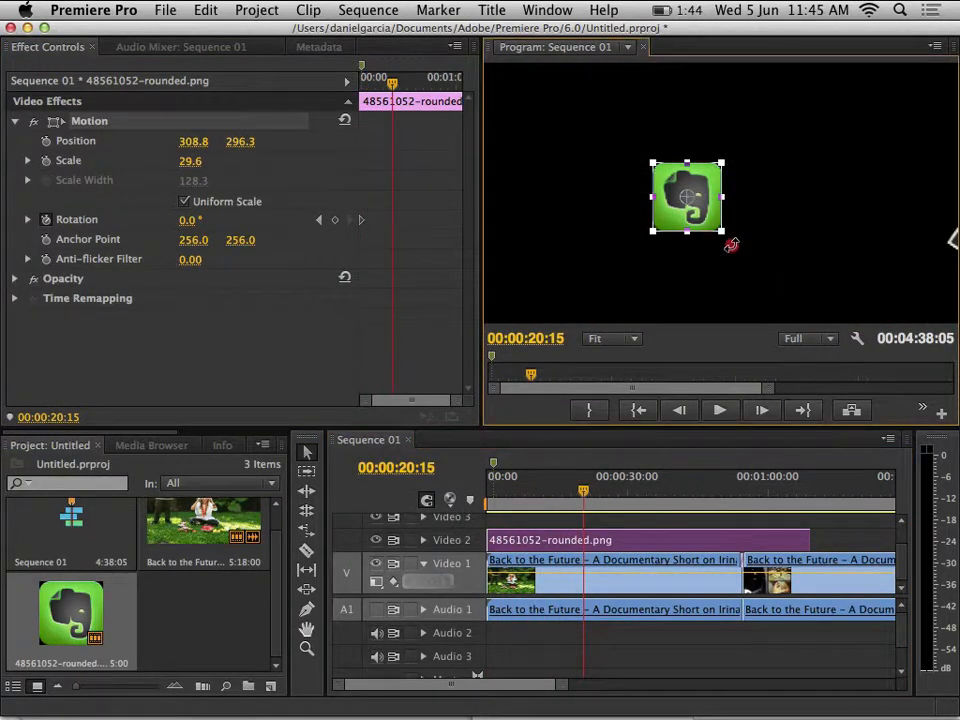
left_click_drag(190, 228, 145, 234)
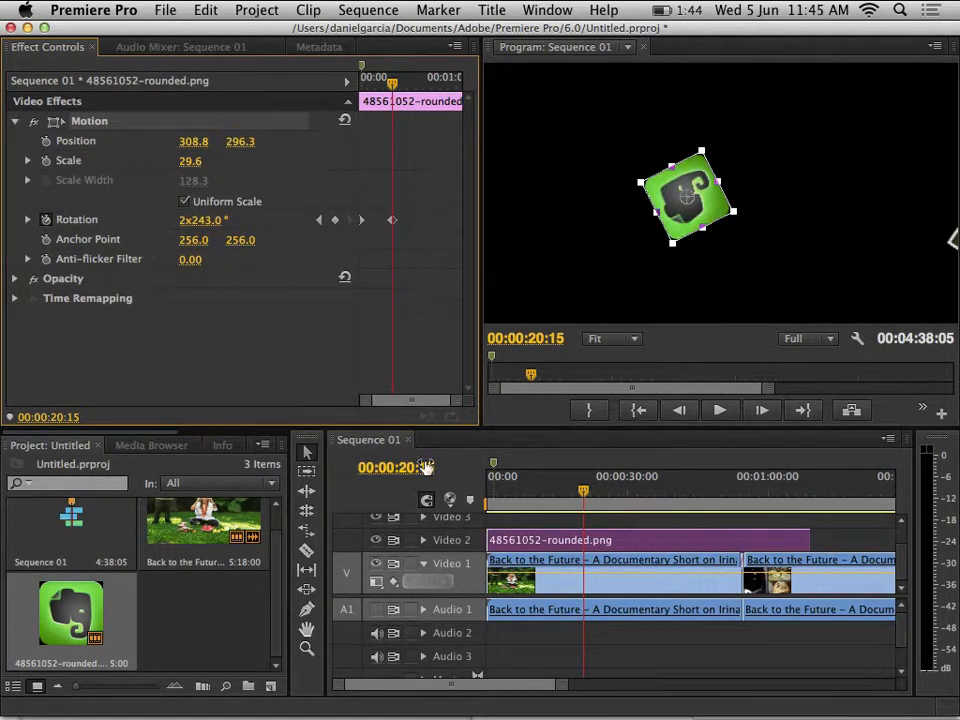
Play the sequence from the start to check the icon's spin, and stop playback at about 00:00:15:07
left_click_drag(590, 489, 469, 500)
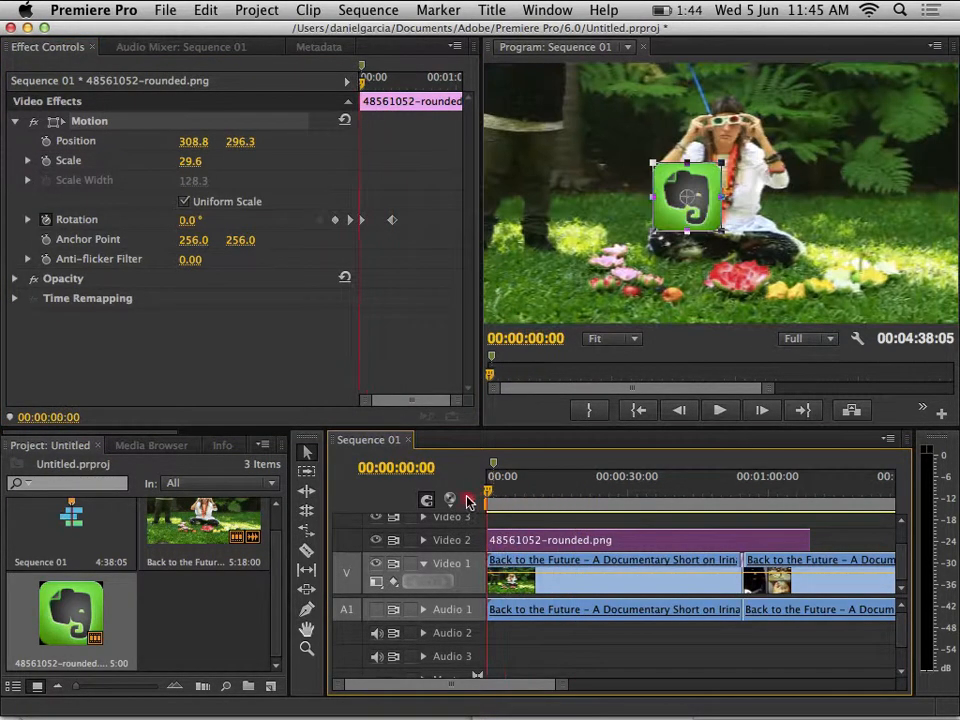
key("space")
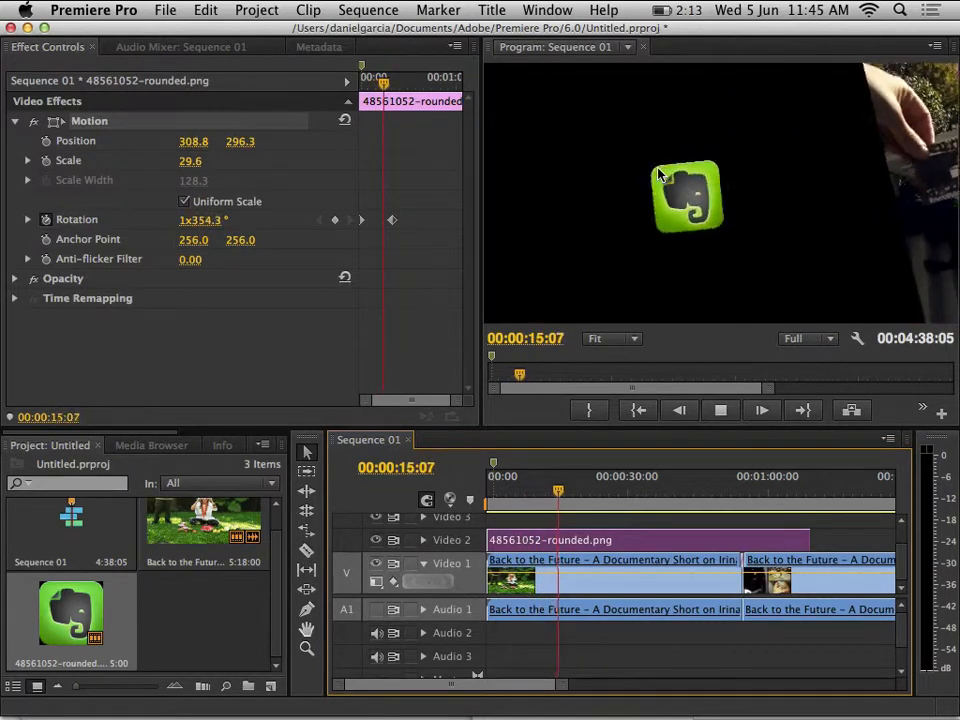
key("space")
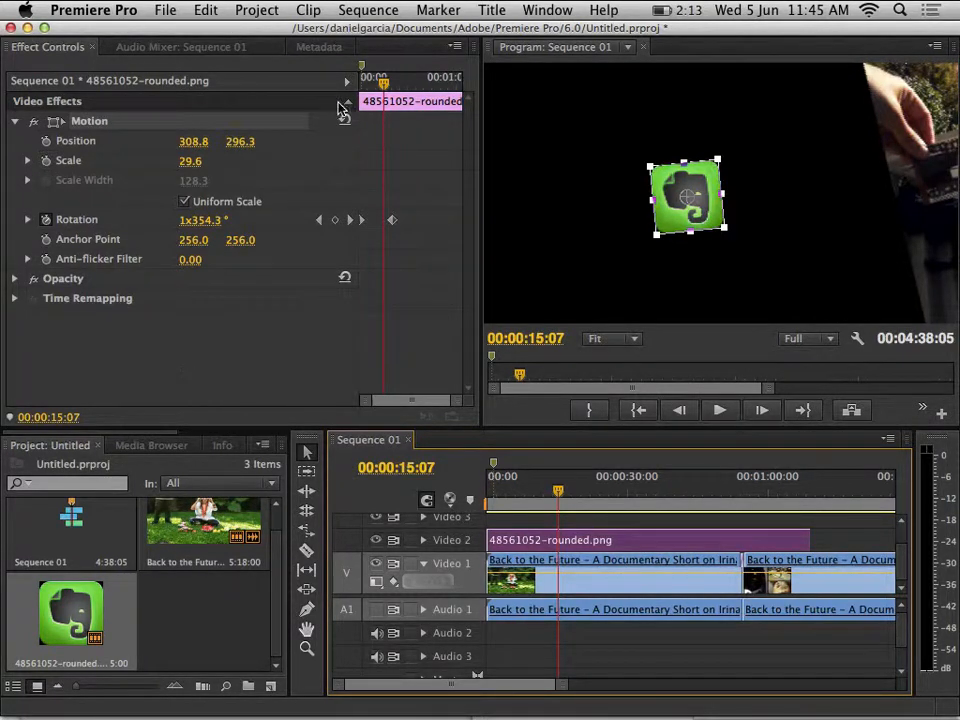
Move the icon's second rotation keyframe further along the clip to slow the spin, and scrub back to the sequence start
mouse_move(391, 222)
left_mouse_down()
mouse_move(418, 221)
mouse_move(376, 224)
mouse_move(409, 221)
left_mouse_up()
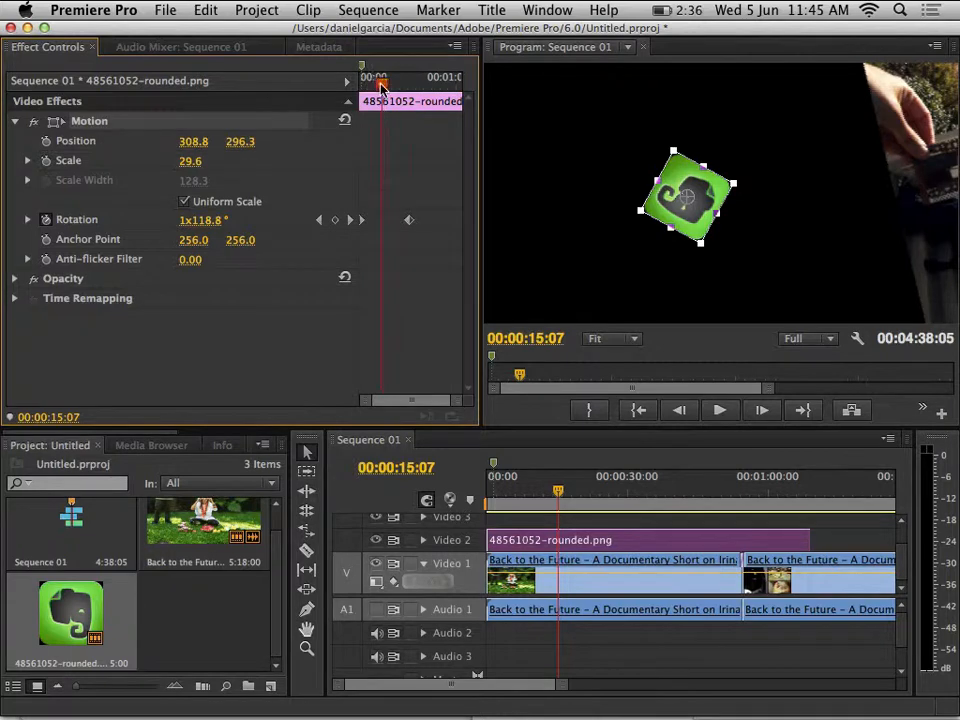
left_click_drag(381, 90, 361, 87)
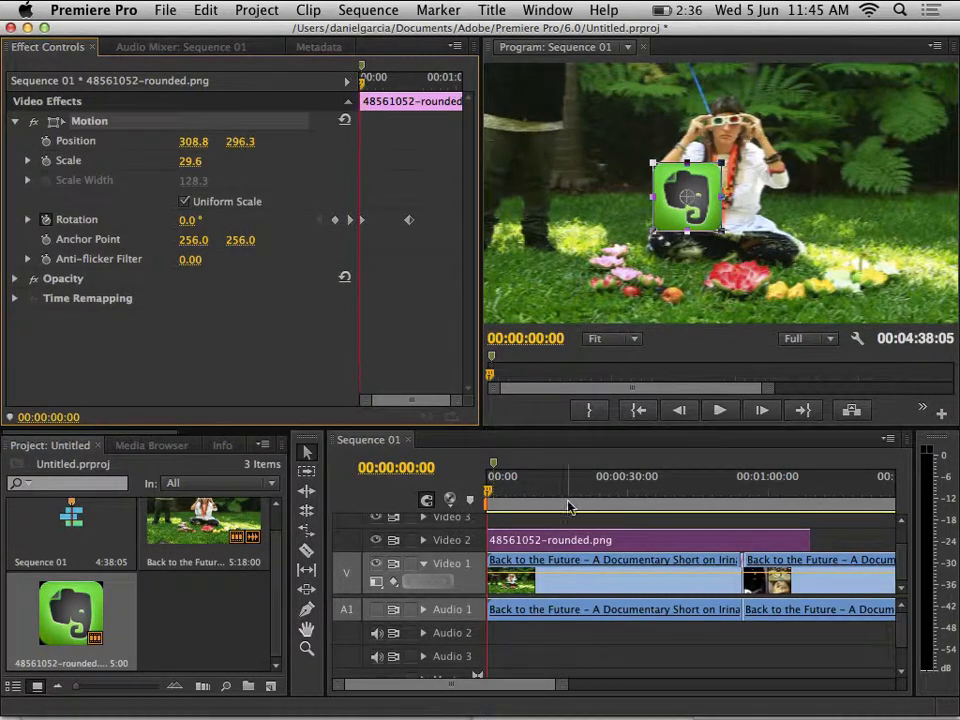
left_click_drag(568, 507, 430, 490)
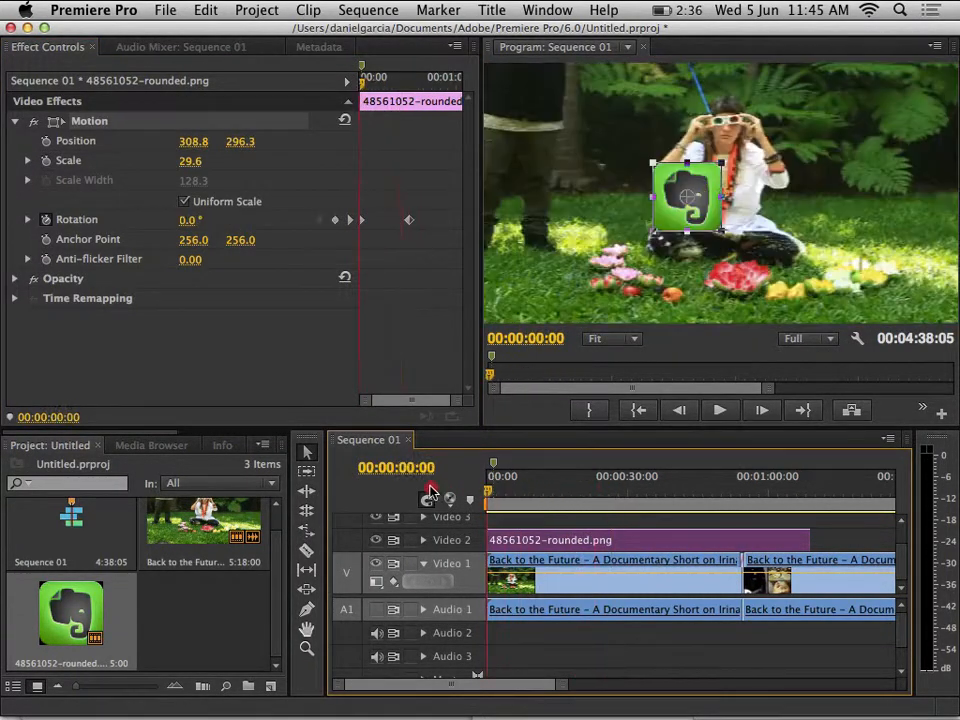
Keyframe the icon's opacity from 100% at the sequence start to 0% at 00:00:21:10
left_click(14, 279)
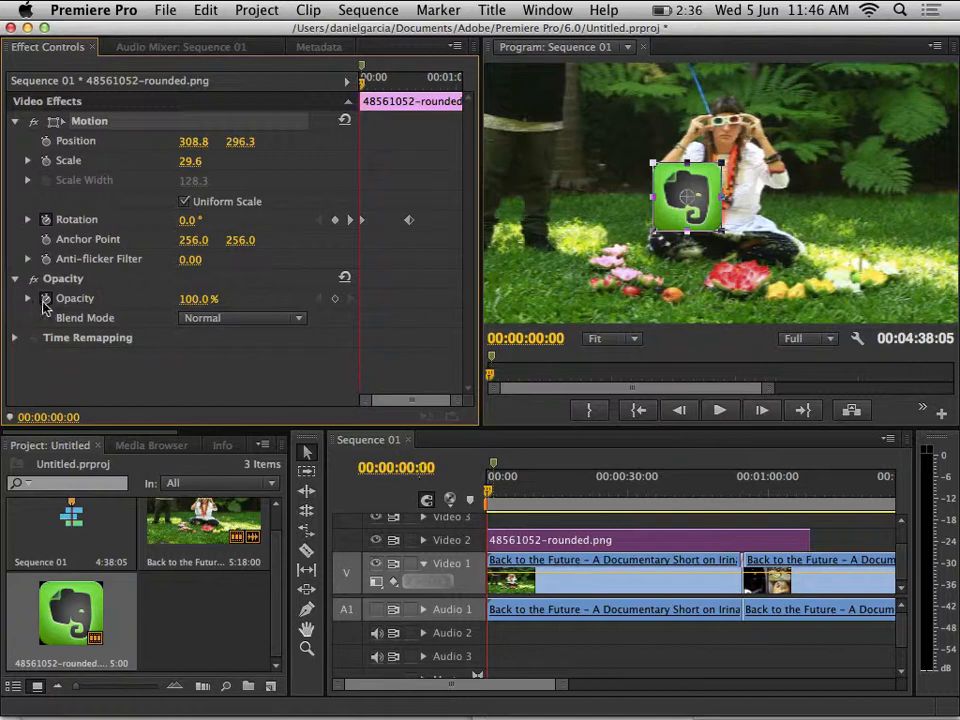
left_click(45, 299)
left_click_drag(488, 497, 587, 495)
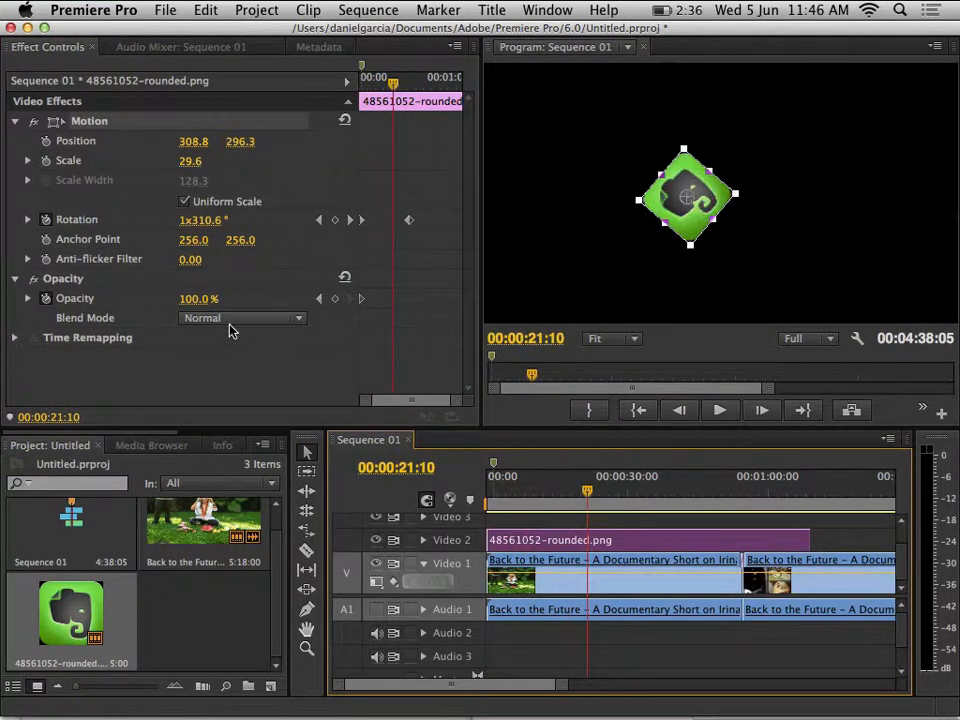
left_click_drag(207, 302, 107, 302)
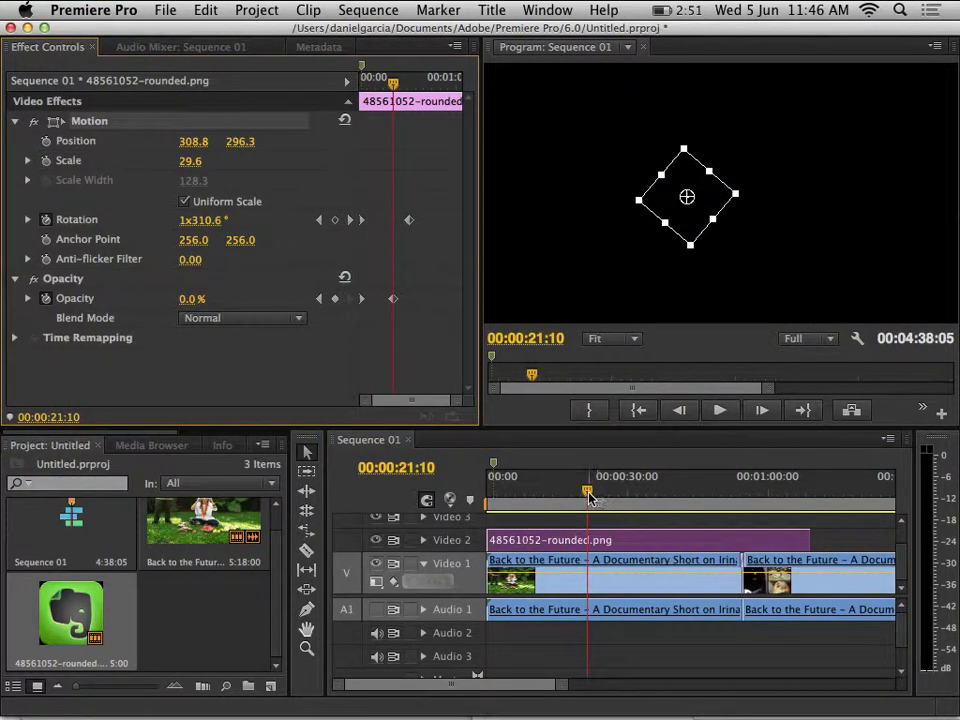
Play the sequence from the start to check the icon fading out while it rotates
left_click_drag(596, 490, 480, 500)
key("space")
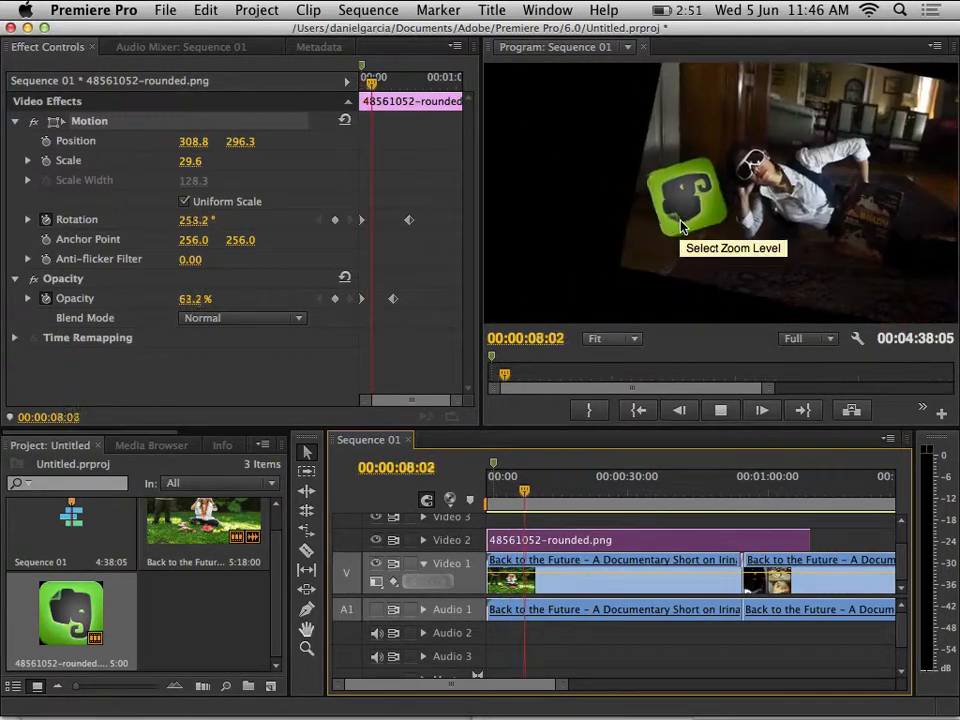
right_click(812, 124)
key("Escape")
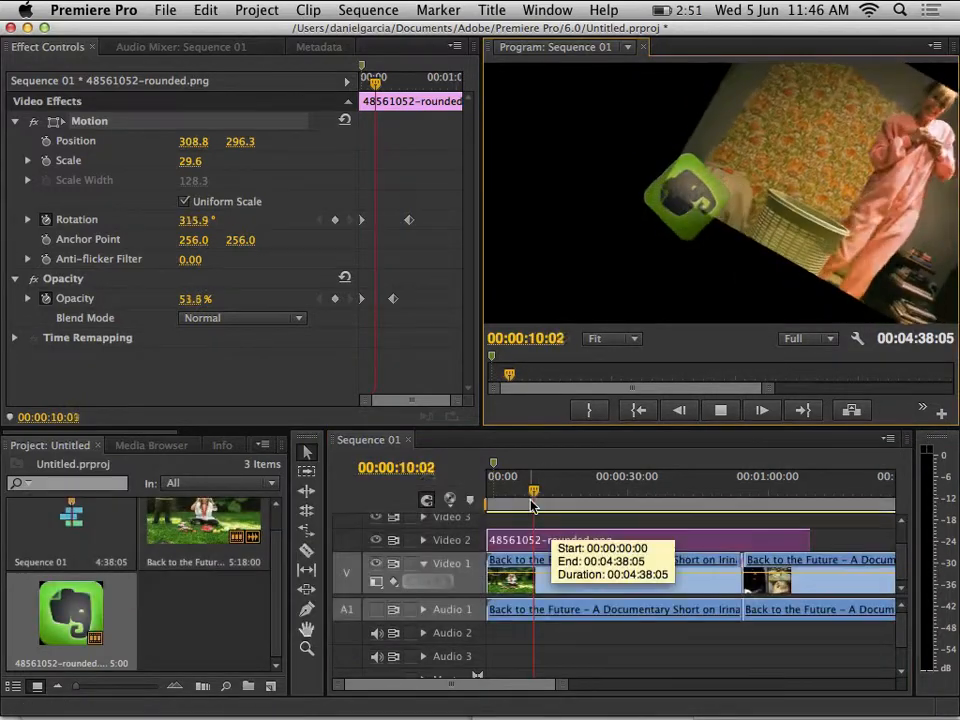
Keyframe the icon's scale from 29.6 at the sequence start to 12.0 at 00:00:20:15
left_click(488, 493)
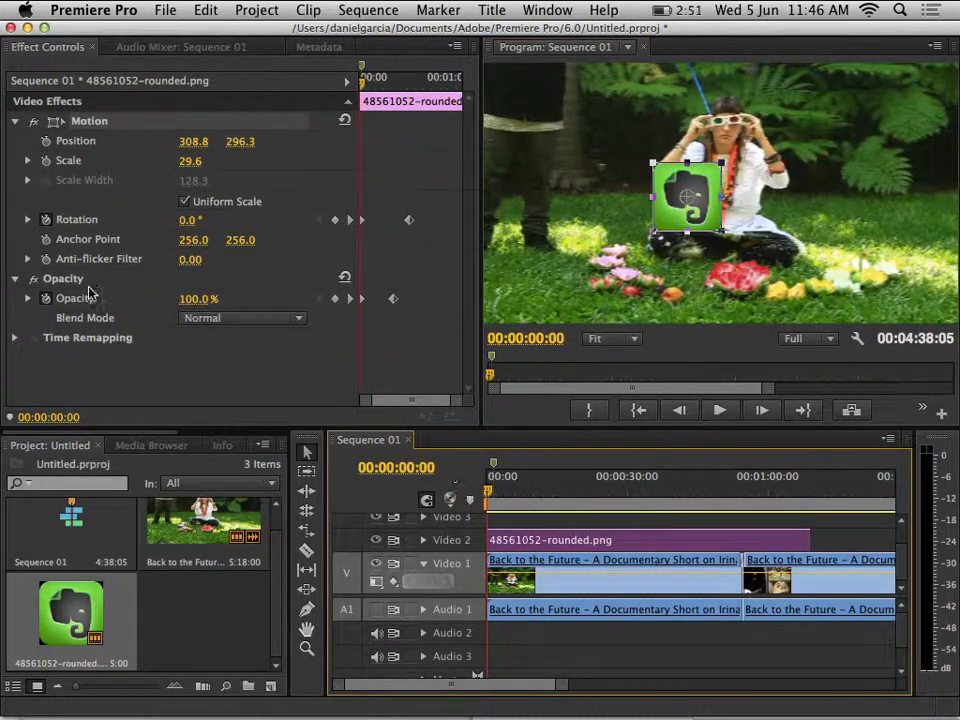
left_click_drag(491, 500, 597, 492)
key("Home")
left_click(45, 160)
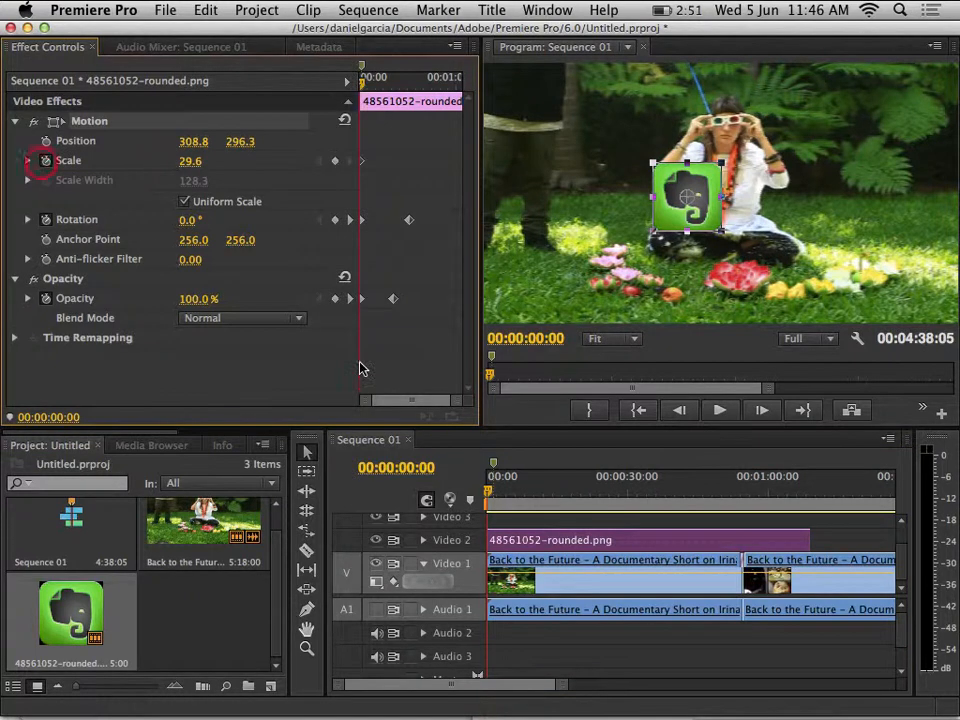
left_click(490, 494)
left_click_drag(490, 494, 584, 494)
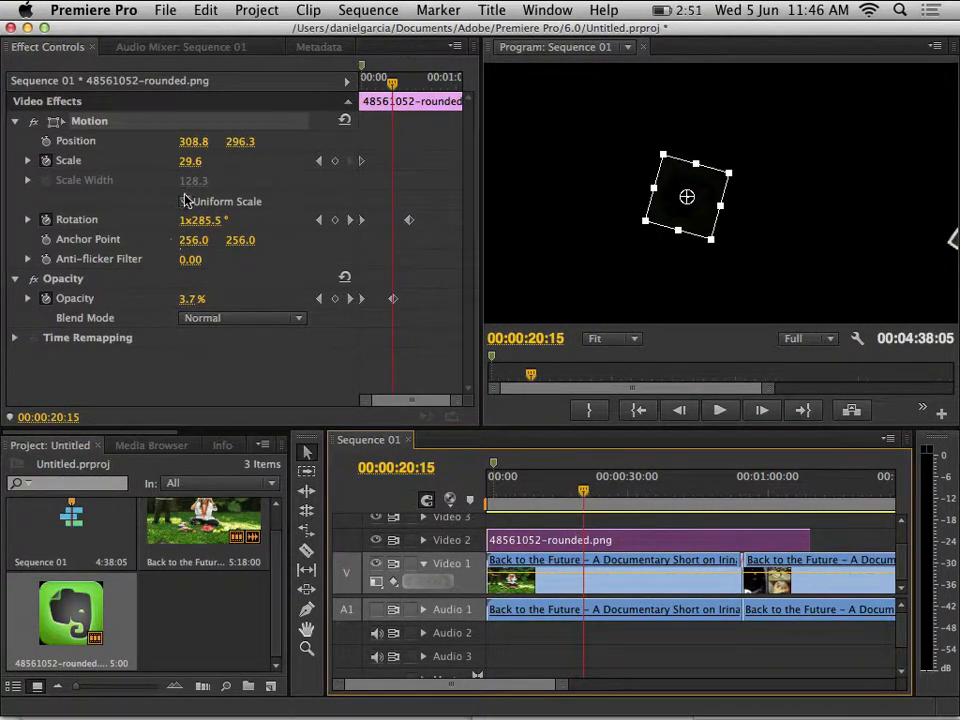
left_click_drag(189, 161, 171, 161)
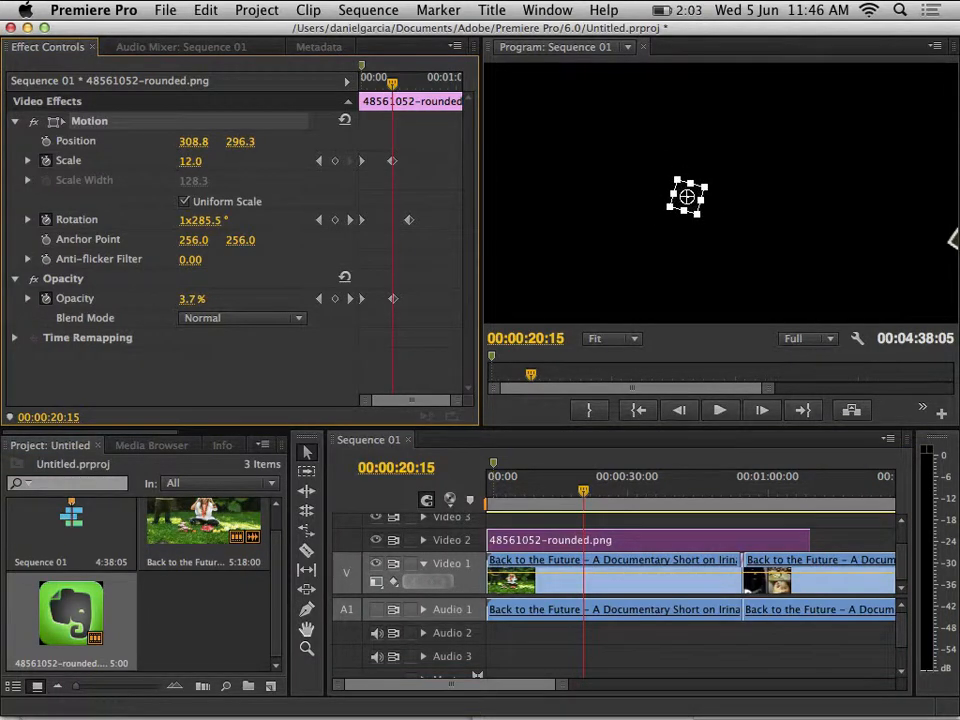
Play the sequence from the start to check the icon shrinking as it spins and fades, and stop at about 00:00:16:01
left_click_drag(584, 492, 468, 497)
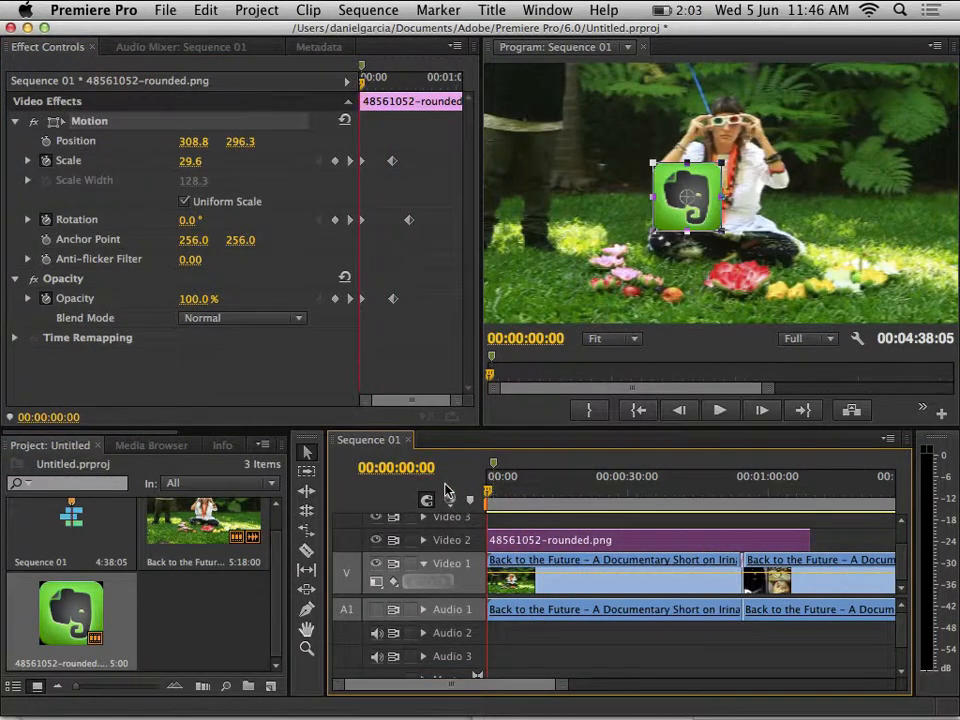
key("space")
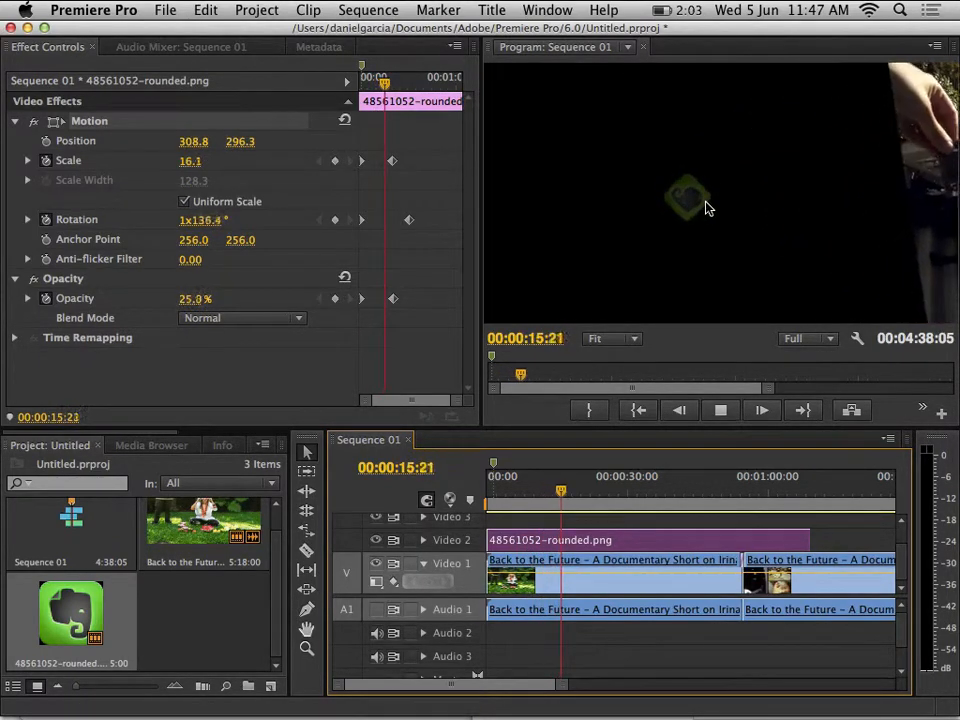
key("space")
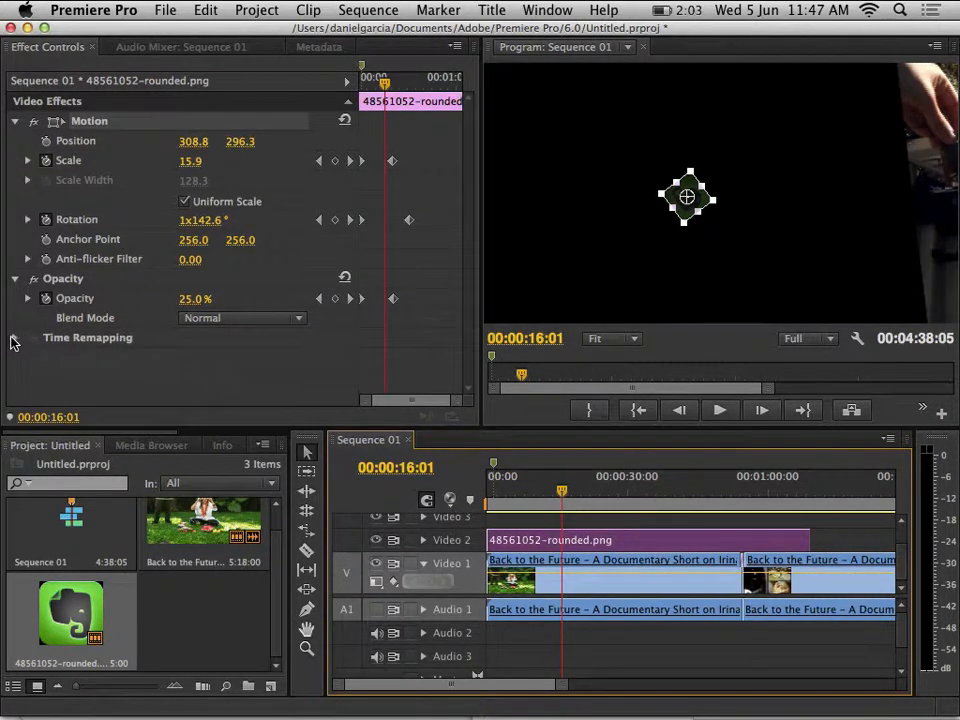
Reveal the icon's Time Remapping speed setting, and review the combined animation from near the sequence start to about 00:00:11:05
left_click(14, 338)
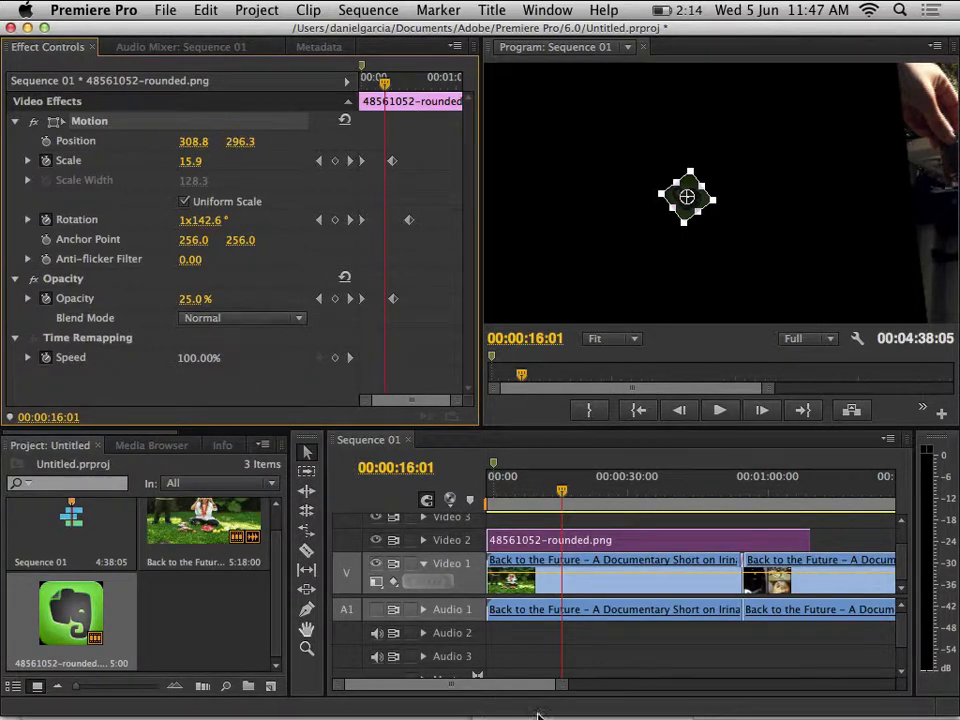
left_click(619, 583)
left_click_drag(563, 499, 490, 488)
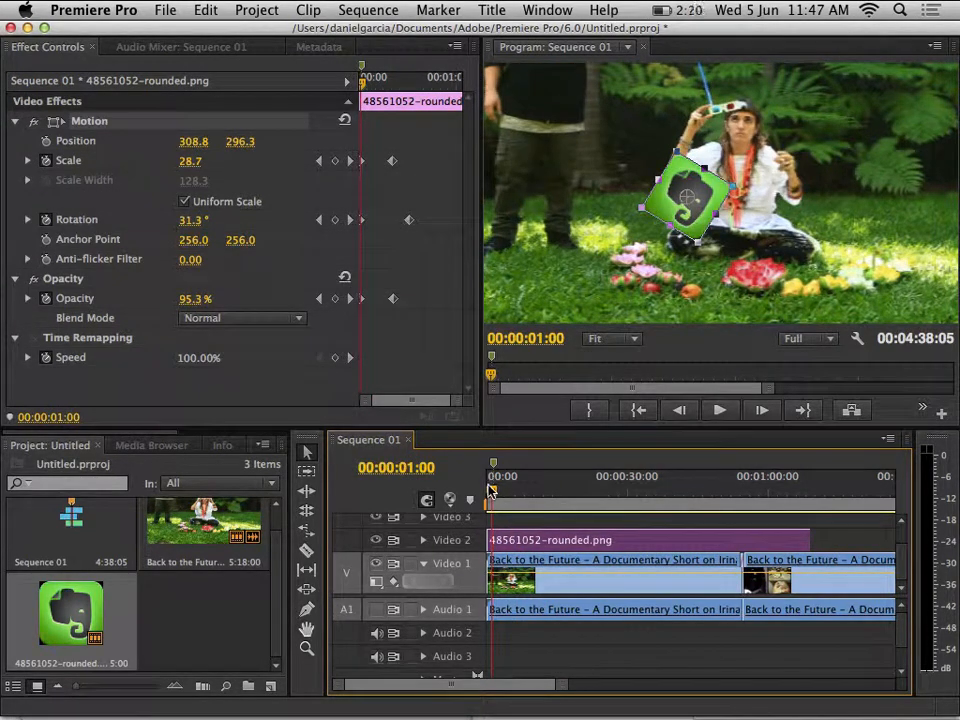
key("space")
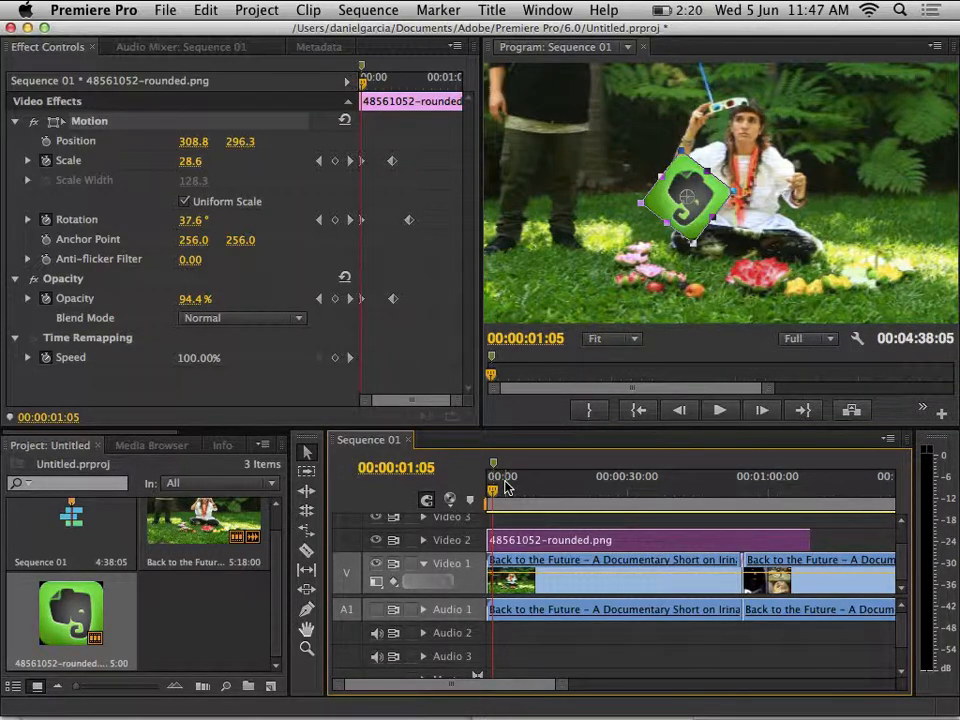
left_click_drag(490, 490, 541, 496)
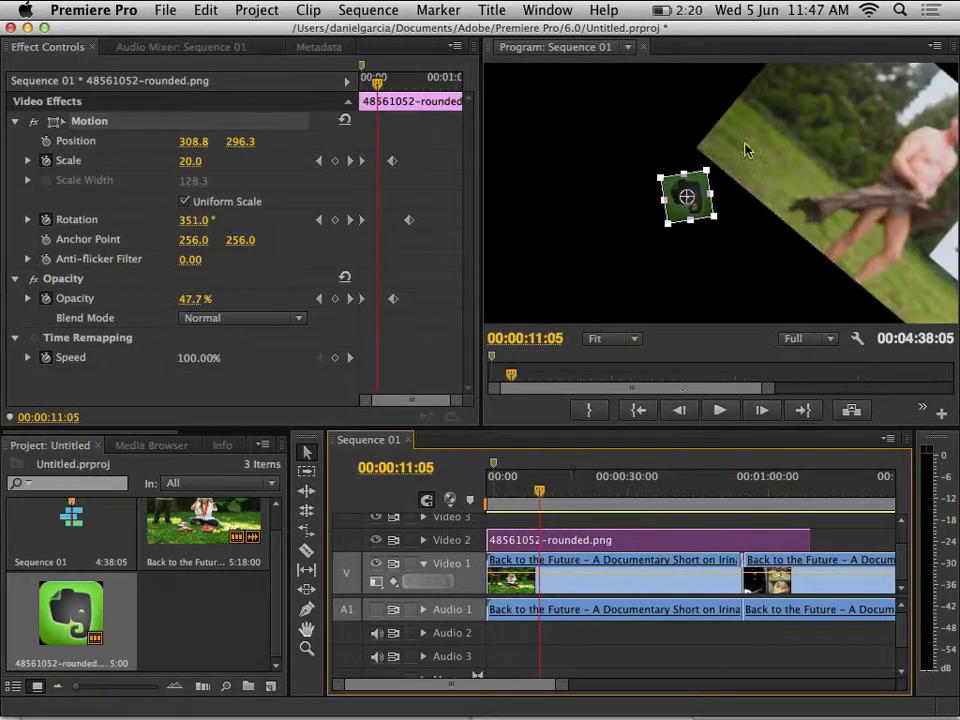